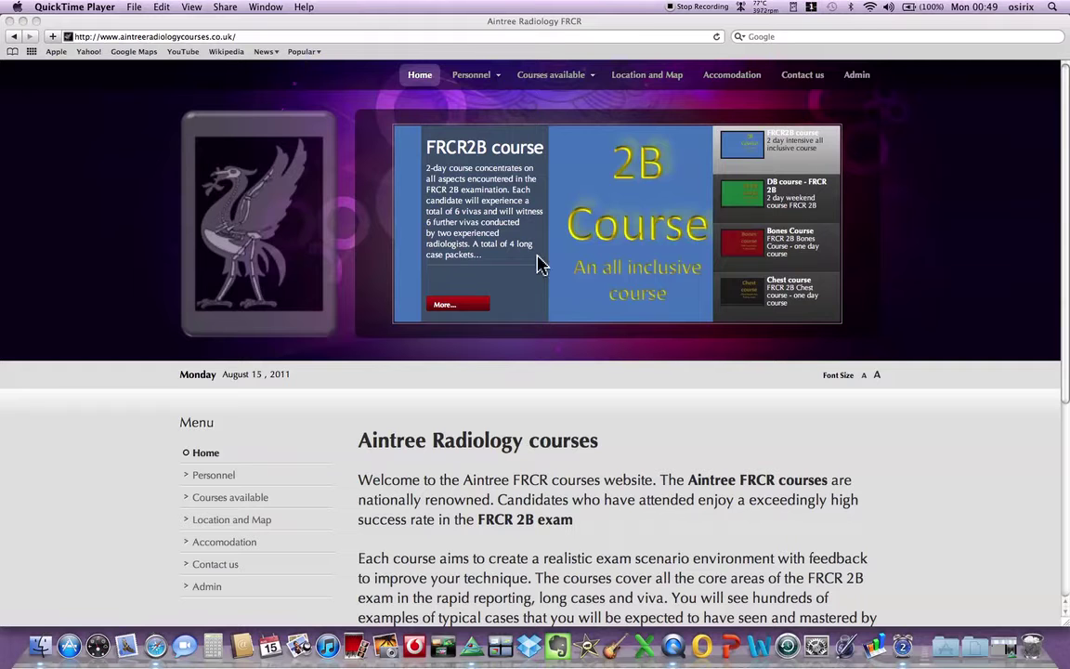
Step: Close the radiology courses website and launch OsiriX
left_click(10, 20)
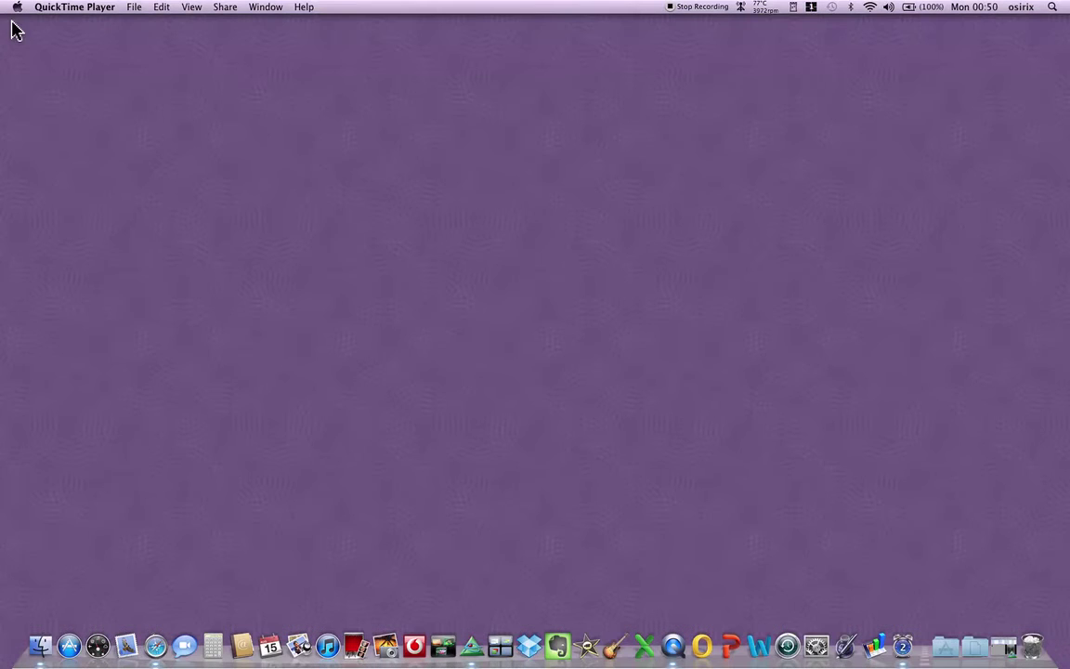
left_click(474, 632)
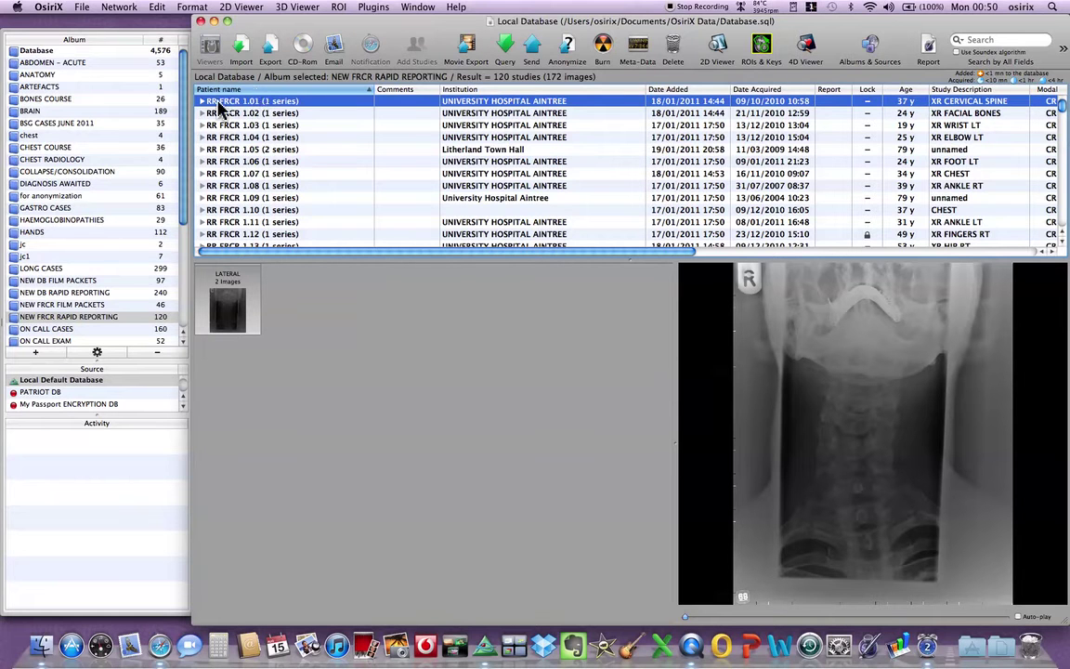
Step: Show the NEW FRCR RAPID REPORTING album, preview RR FRCR 1.01 and browse the study list
left_click(79, 320)
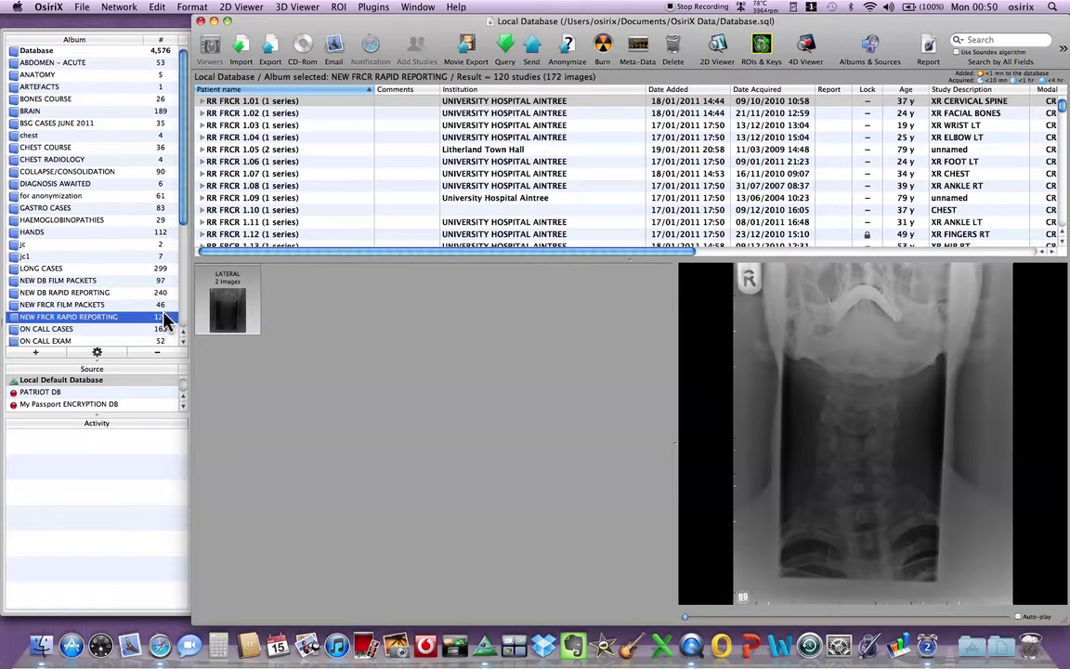
left_click(246, 103)
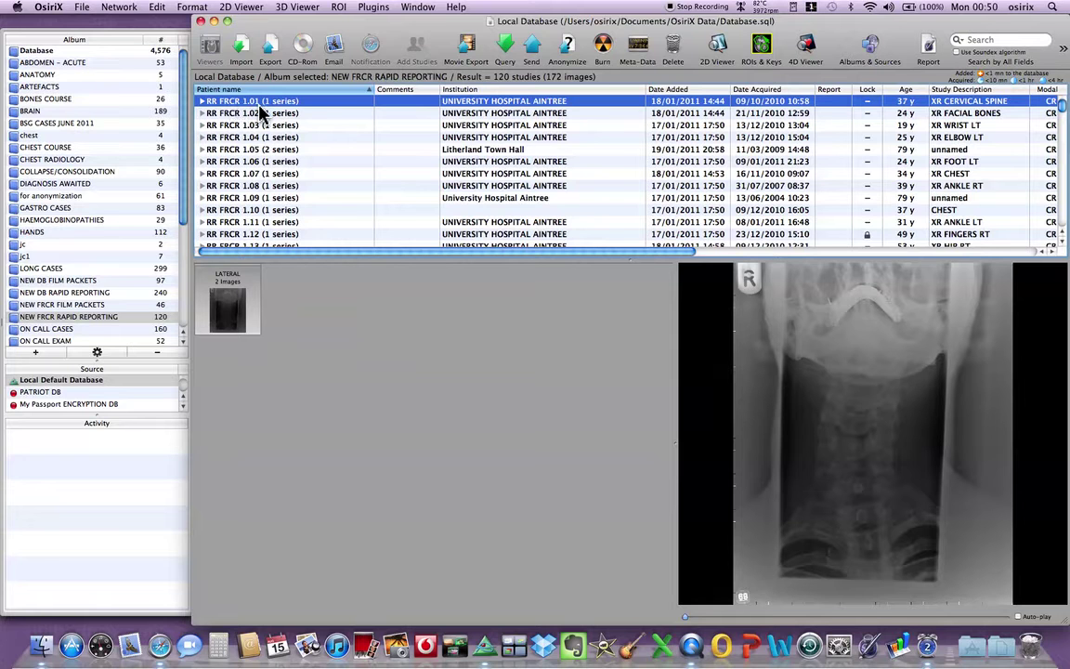
scroll(232, 158, "down", 3)
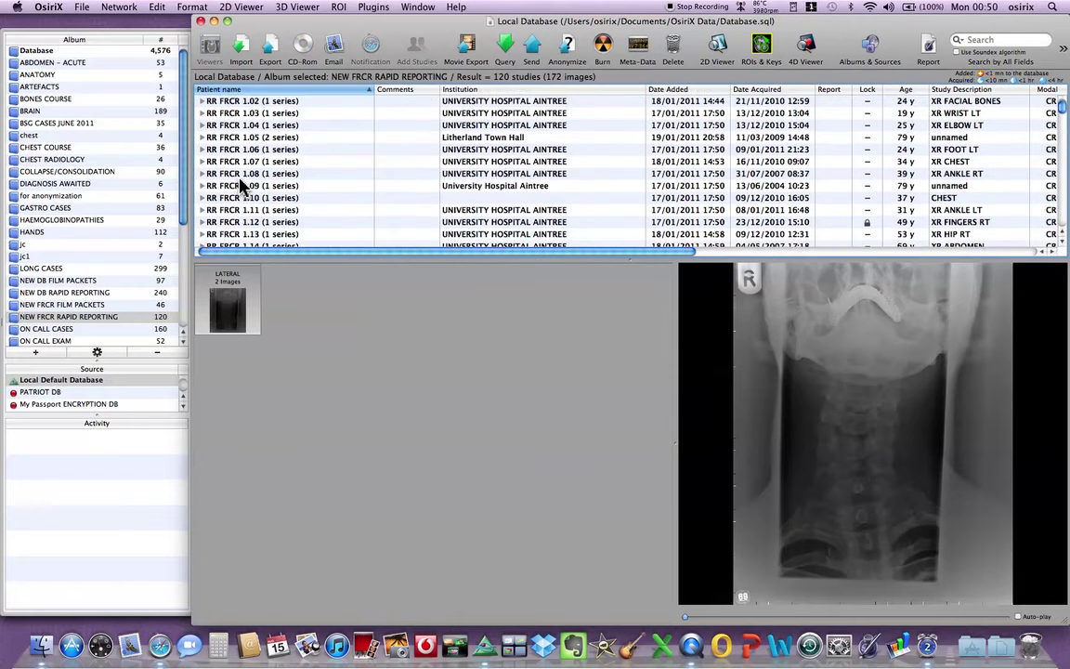
scroll(252, 198, "down", 6)
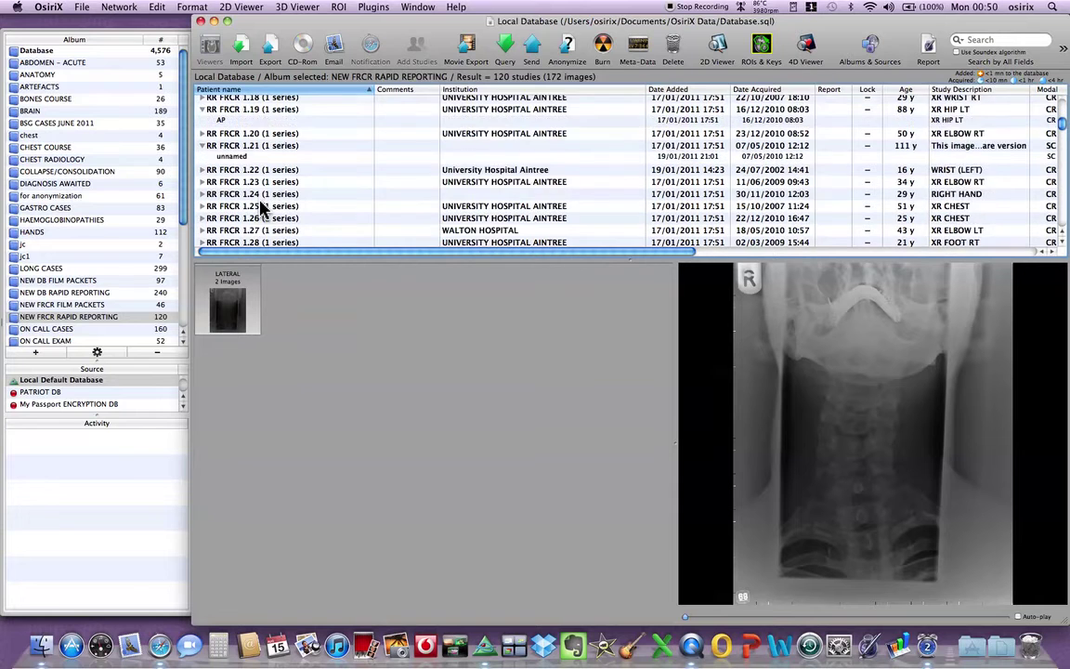
scroll(261, 208, "down", 2)
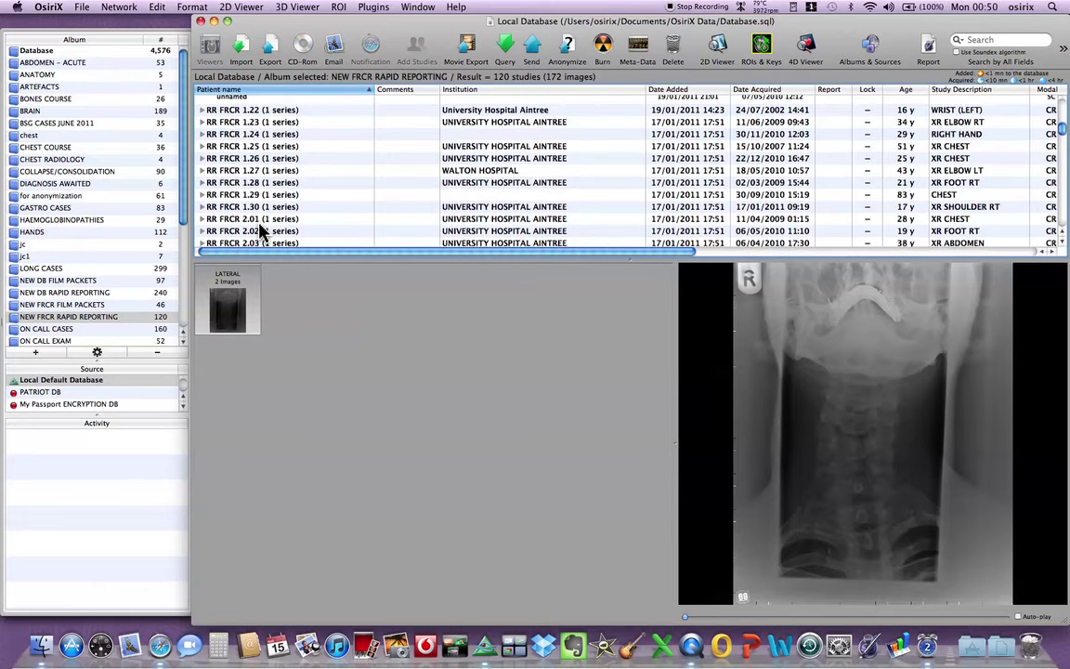
scroll(261, 232, "down", 2)
scroll(262, 232, "down", 9)
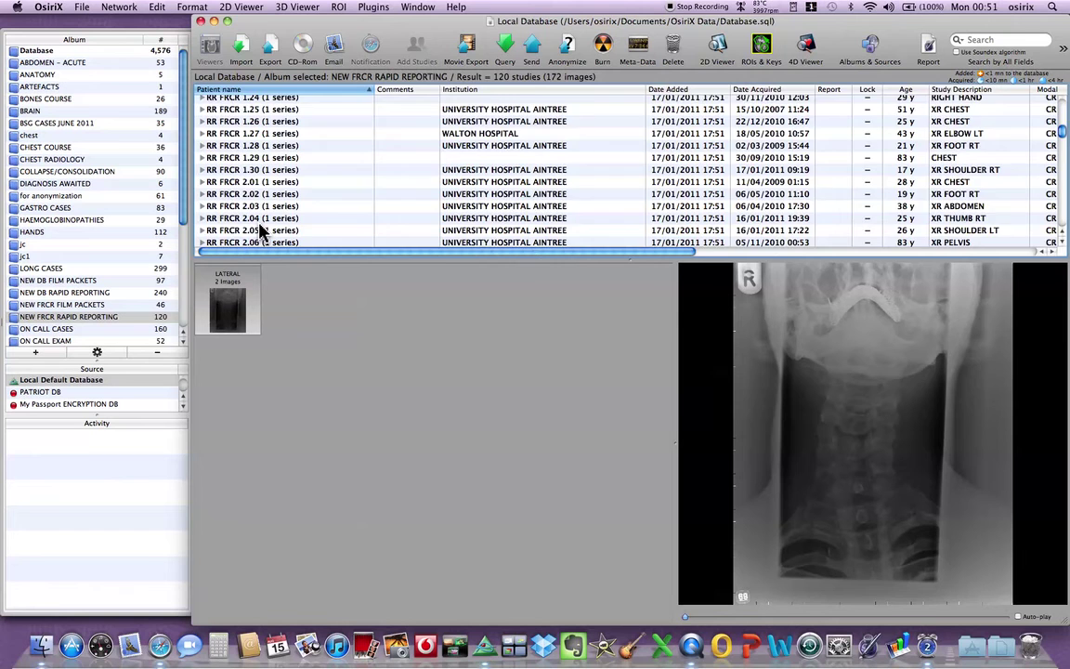
scroll(261, 232, "up", 15)
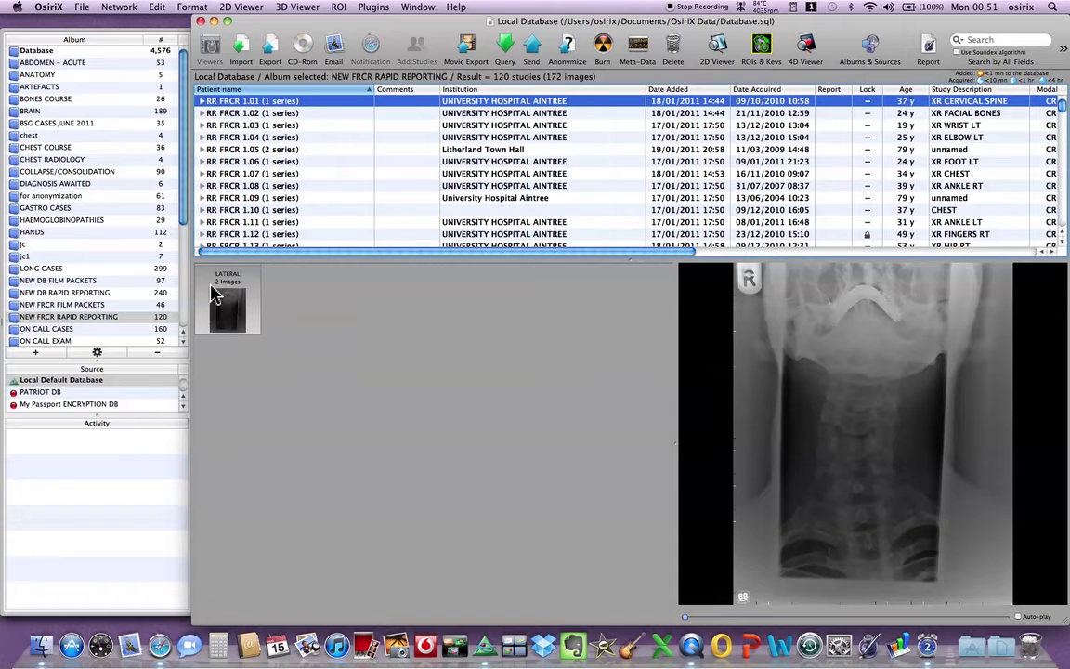
Step: Open RR FRCR 1.01 on its lateral image, adjust brightness and contrast, then reset it
double_click(314, 109)
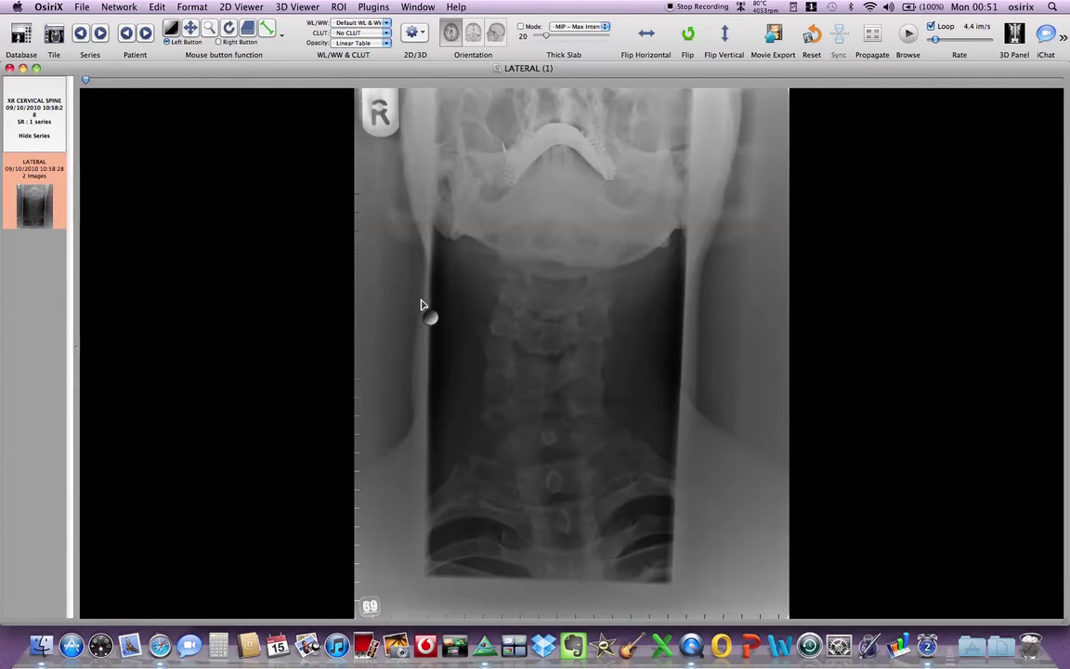
scroll(420, 305, "down", 1)
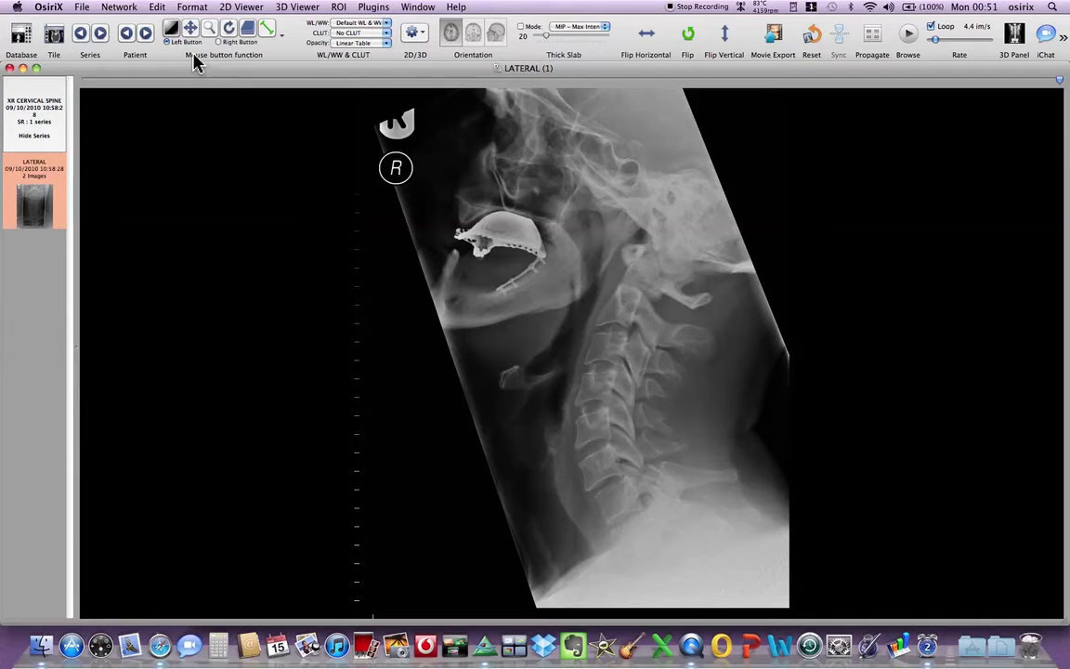
left_click(485, 191)
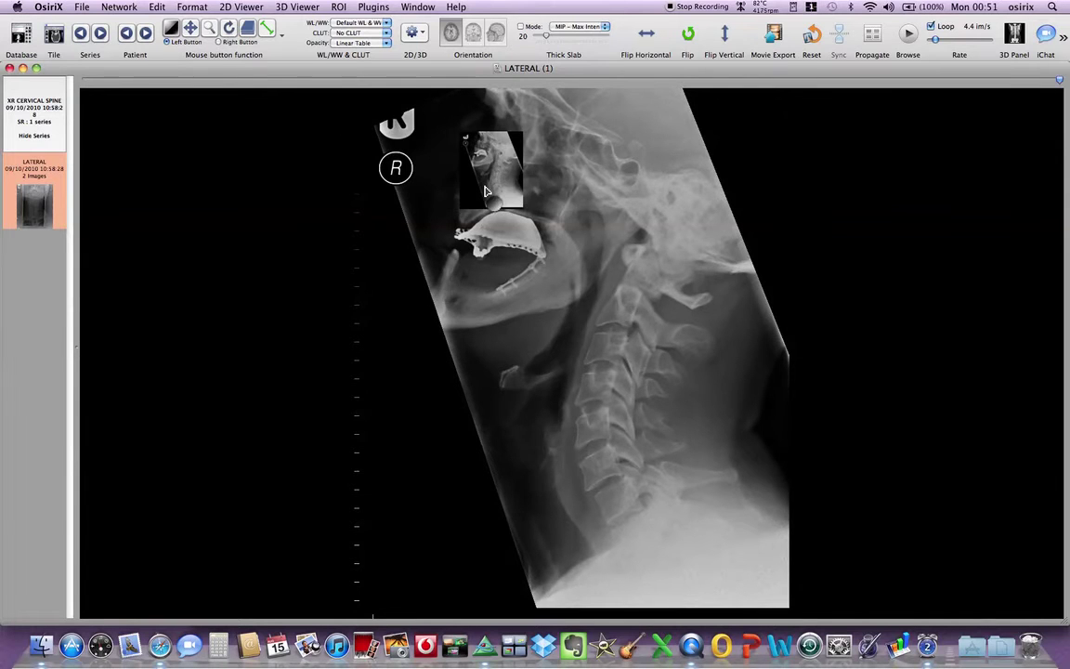
left_click_drag(485, 190, 525, 184)
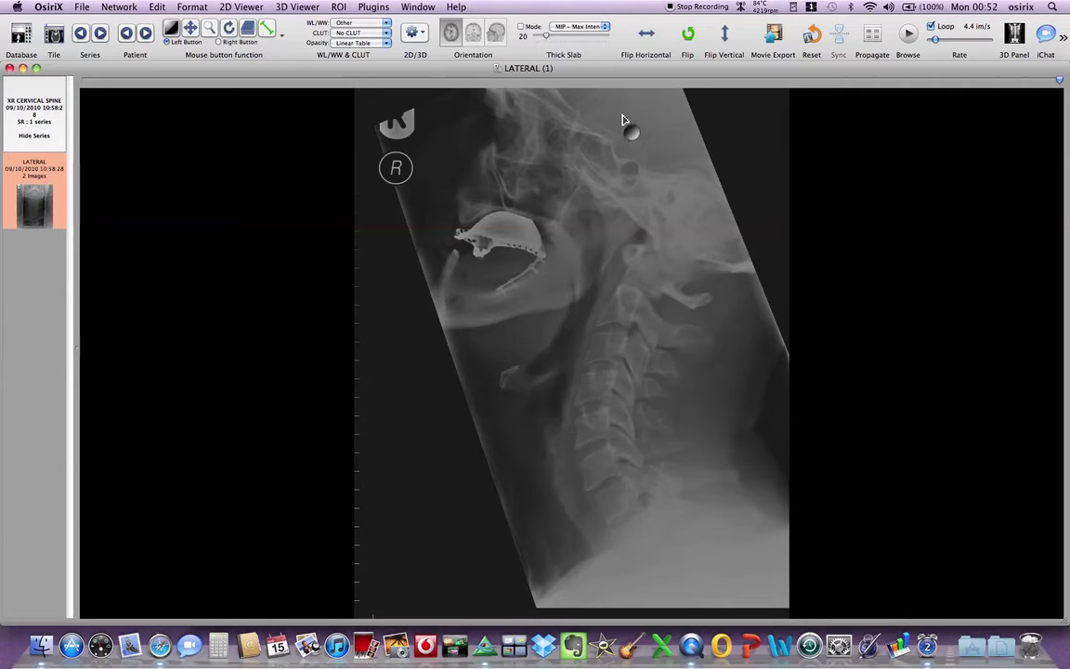
left_click(818, 35)
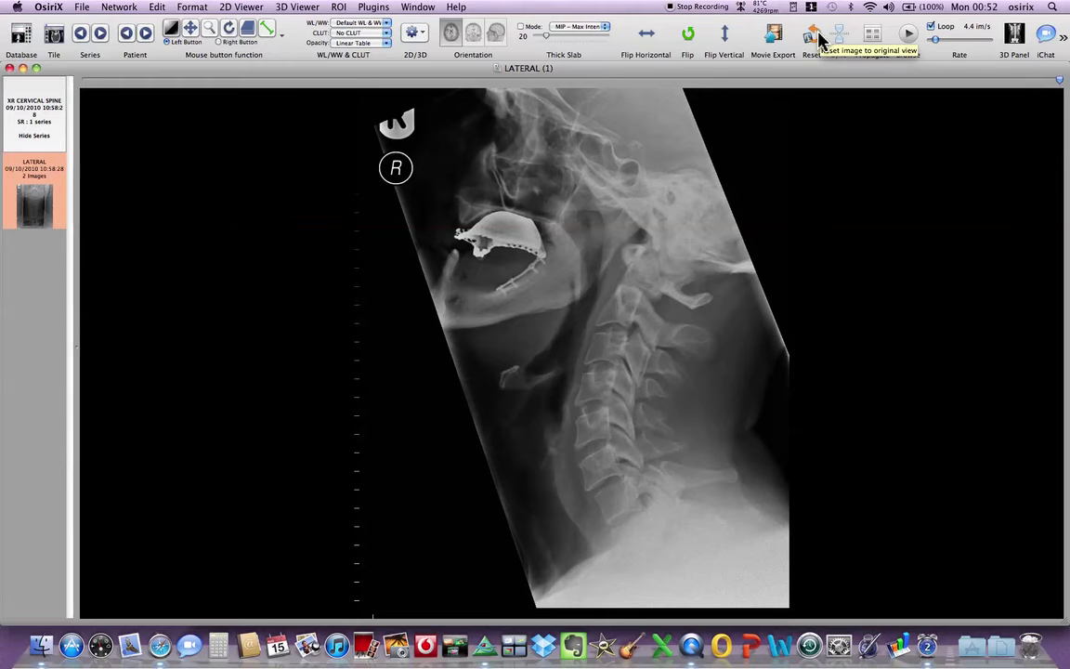
Step: Darken the lateral X-ray's window level, then restore the default contrast
left_click_drag(555, 160, 553, 165)
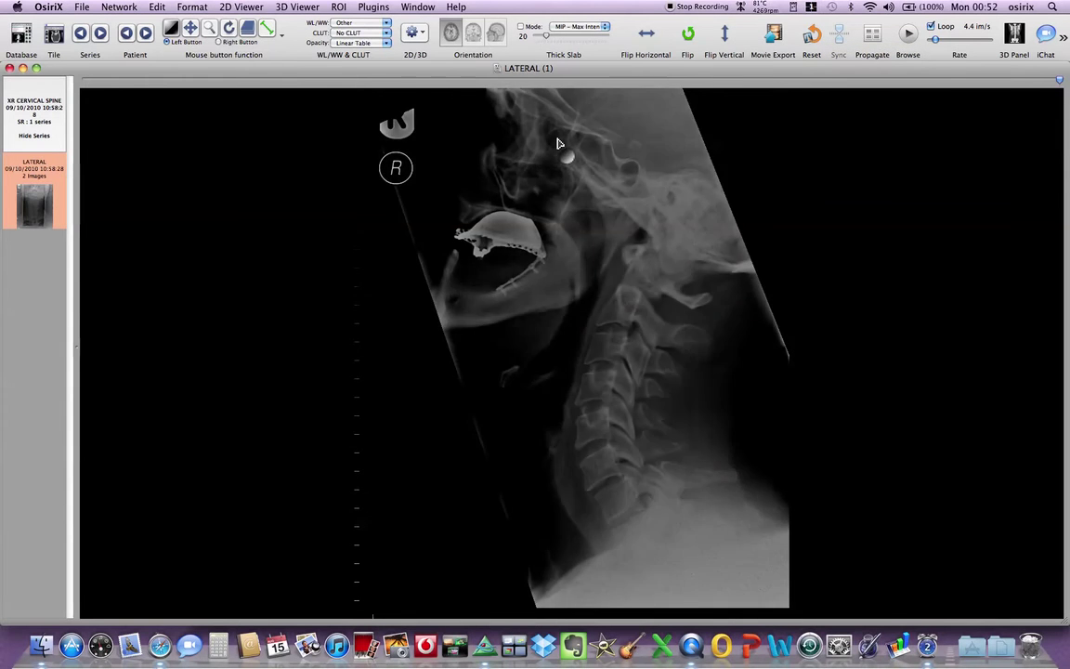
left_click_drag(558, 143, 562, 128)
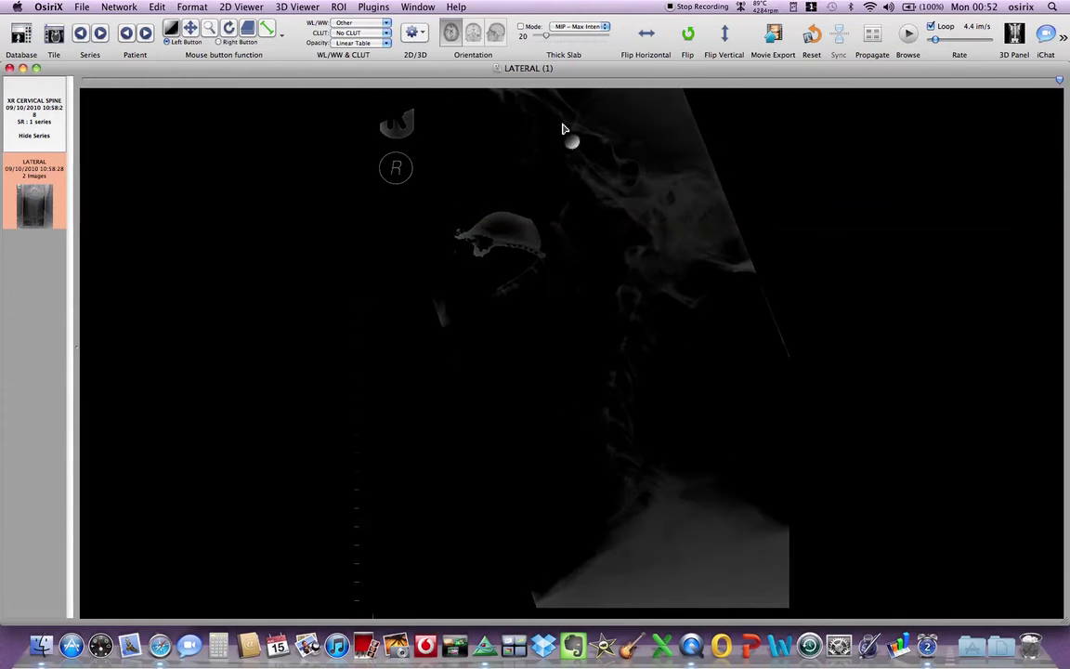
left_click(811, 35)
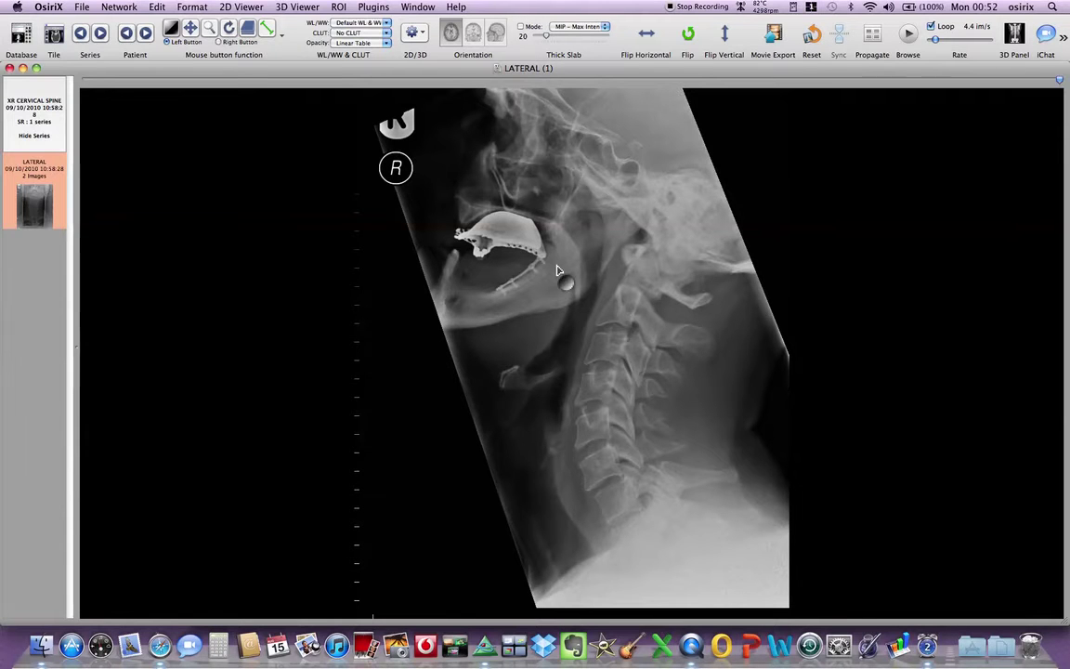
scroll(558, 271, "up", 1)
scroll(557, 271, "down", 1)
left_click(191, 30)
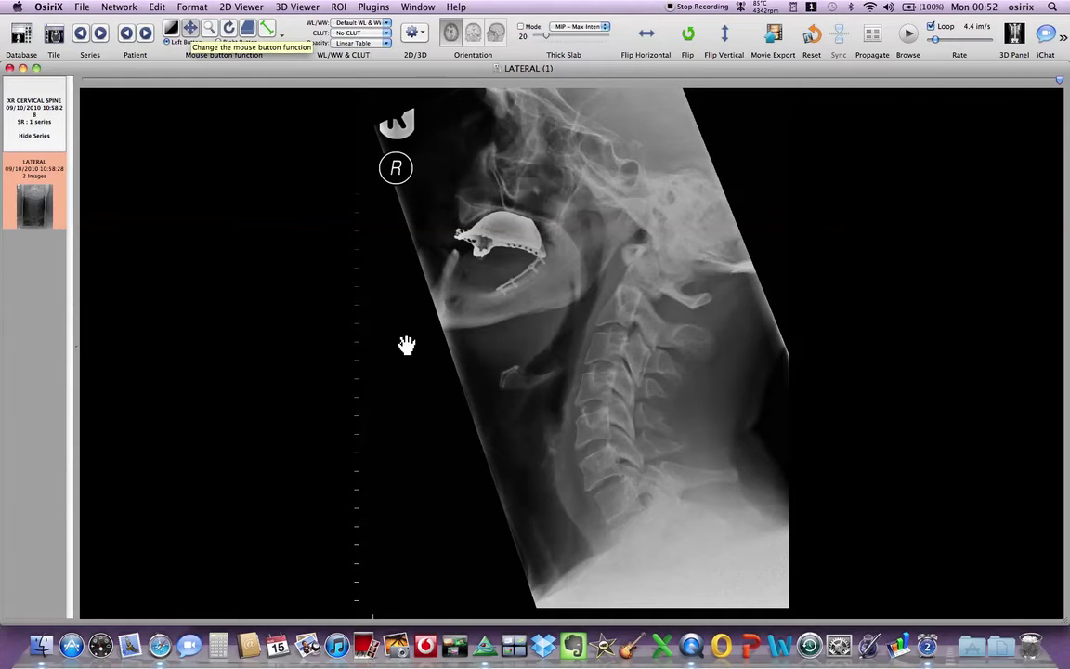
left_click_drag(449, 339, 404, 237)
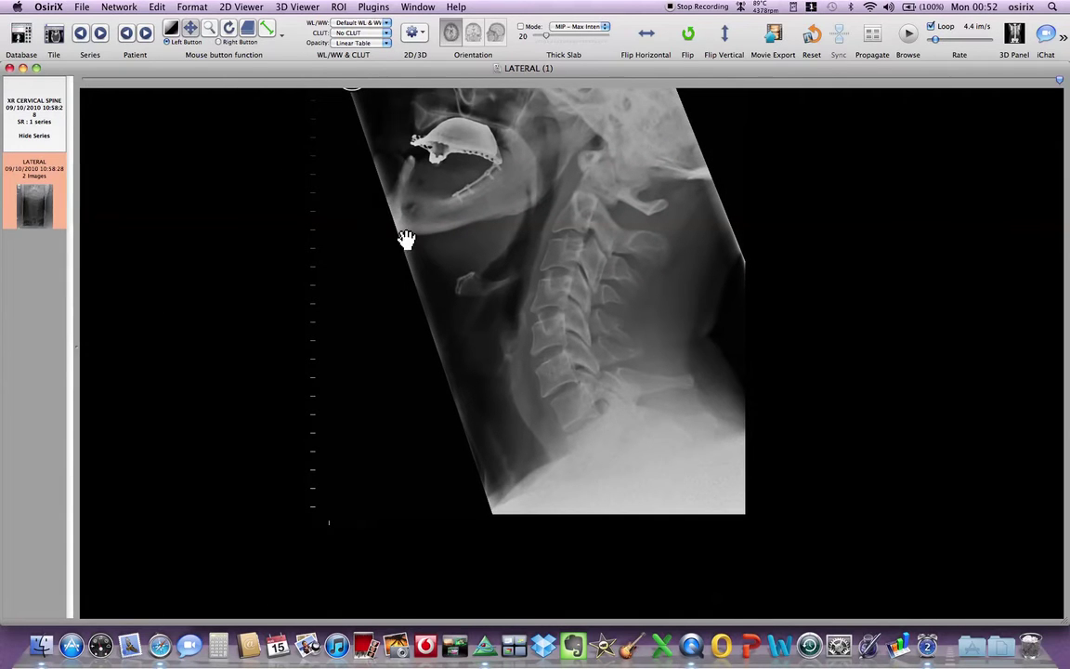
left_click(210, 31)
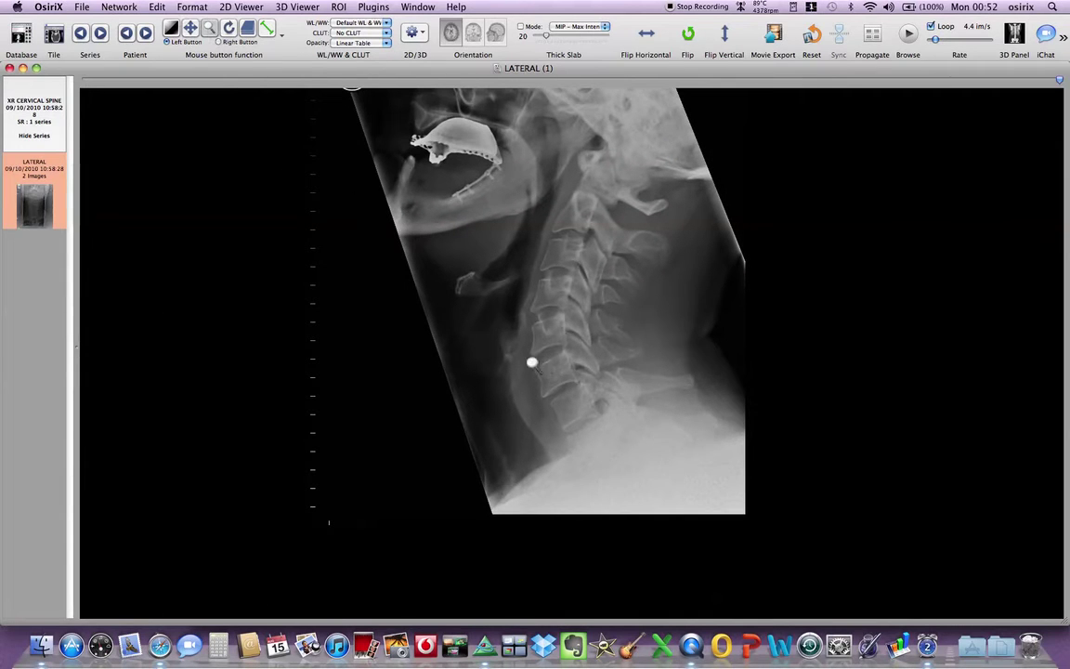
left_click_drag(532, 362, 449, 114)
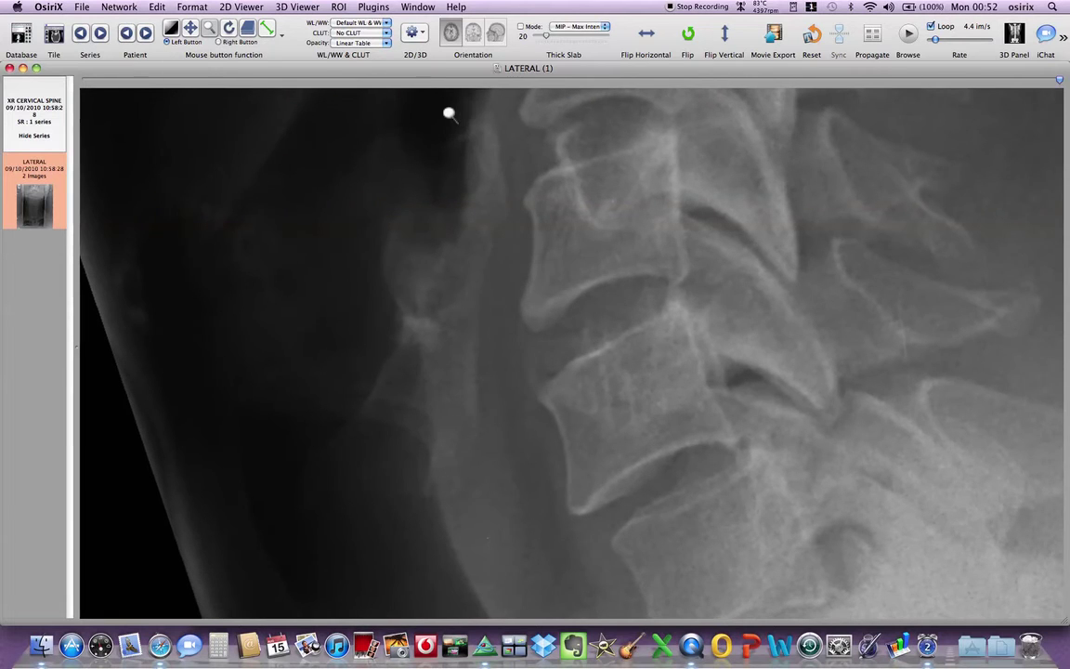
left_click(812, 37)
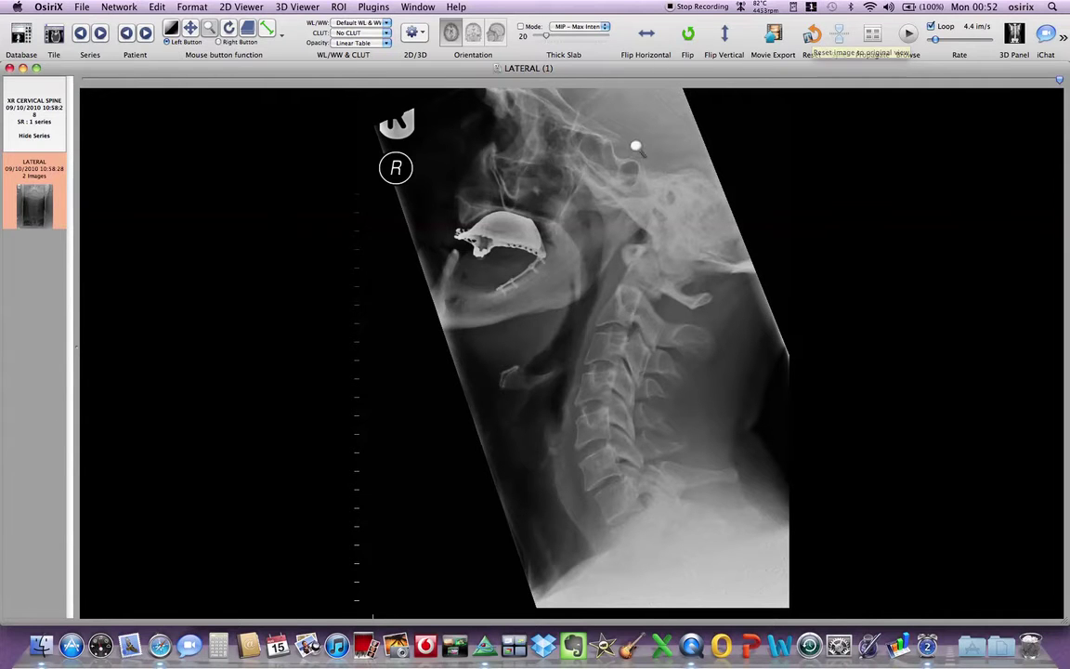
Step: Close the cervical spine viewer and select the RR FRCR 1.02 facial bones study
left_click(9, 69)
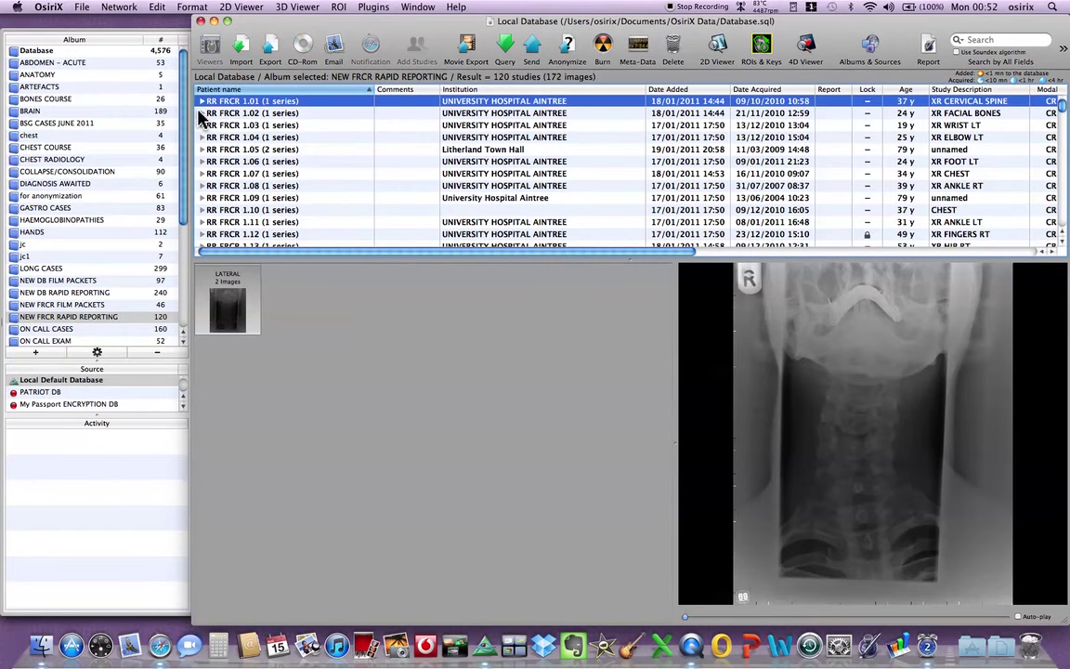
left_click(264, 114)
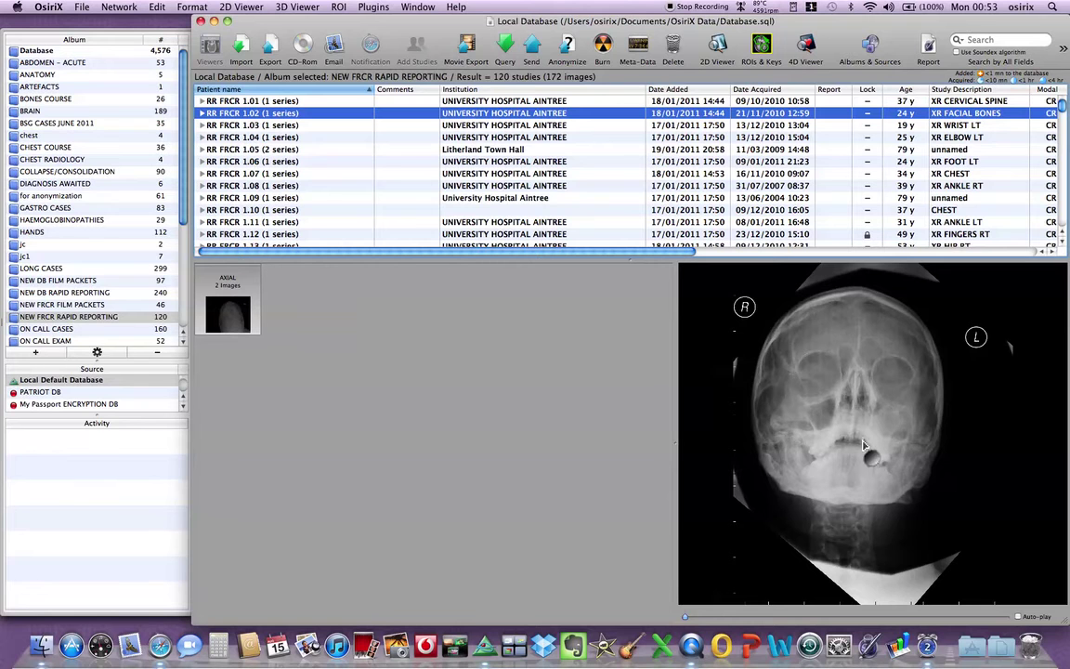
Step: Open the RR FRCR 1.02 facial bones study and return it to its original view
double_click(546, 118)
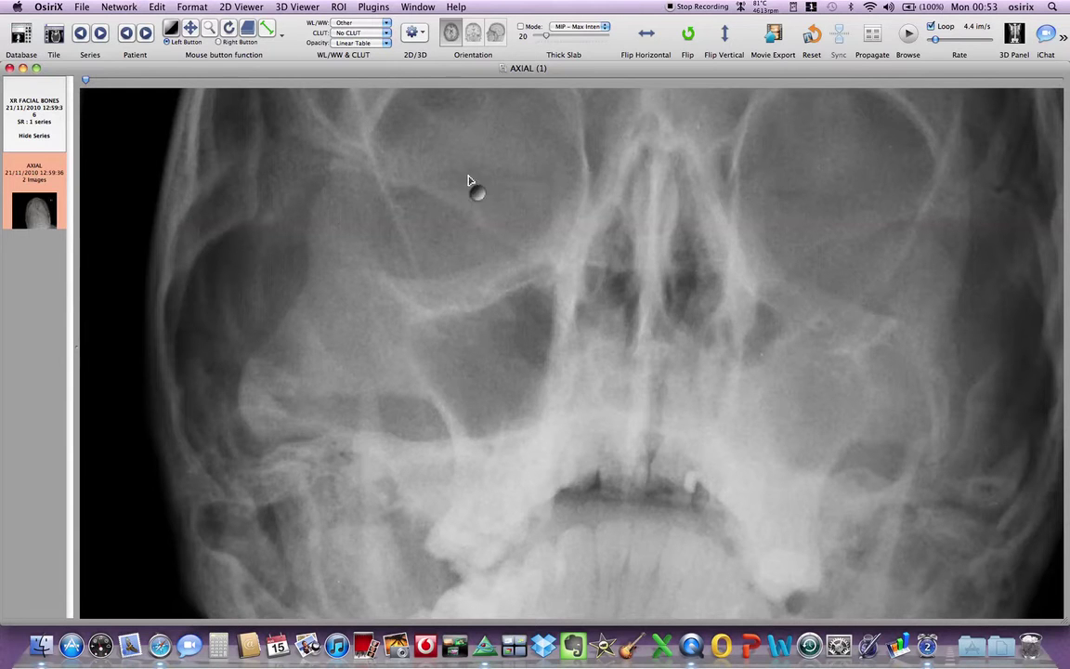
left_click(813, 35)
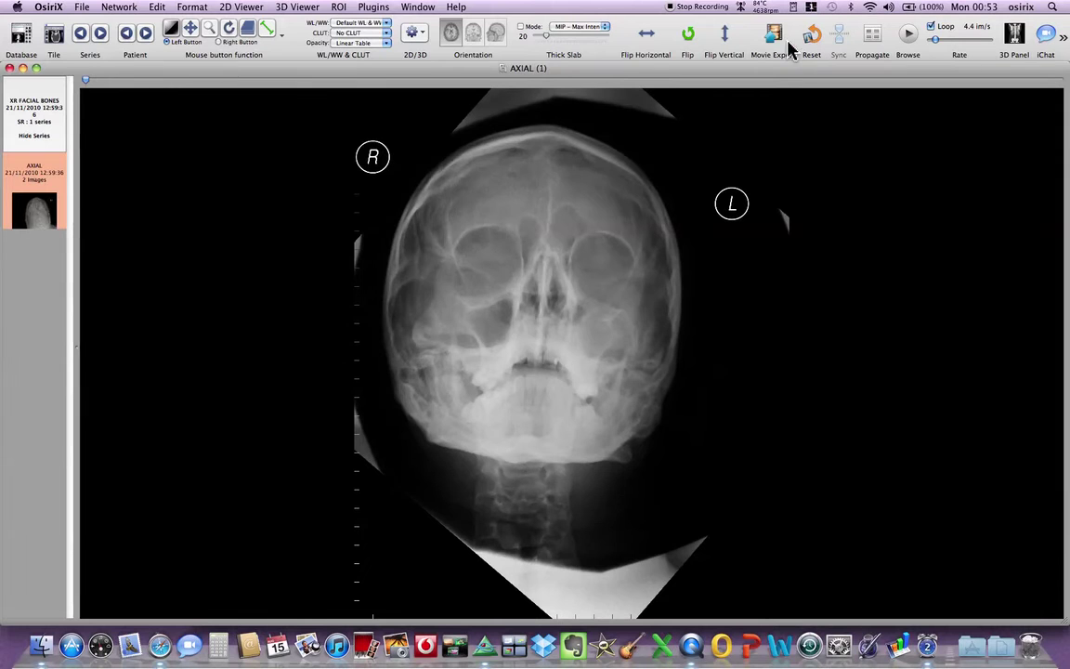
scroll(495, 271, "down", 4)
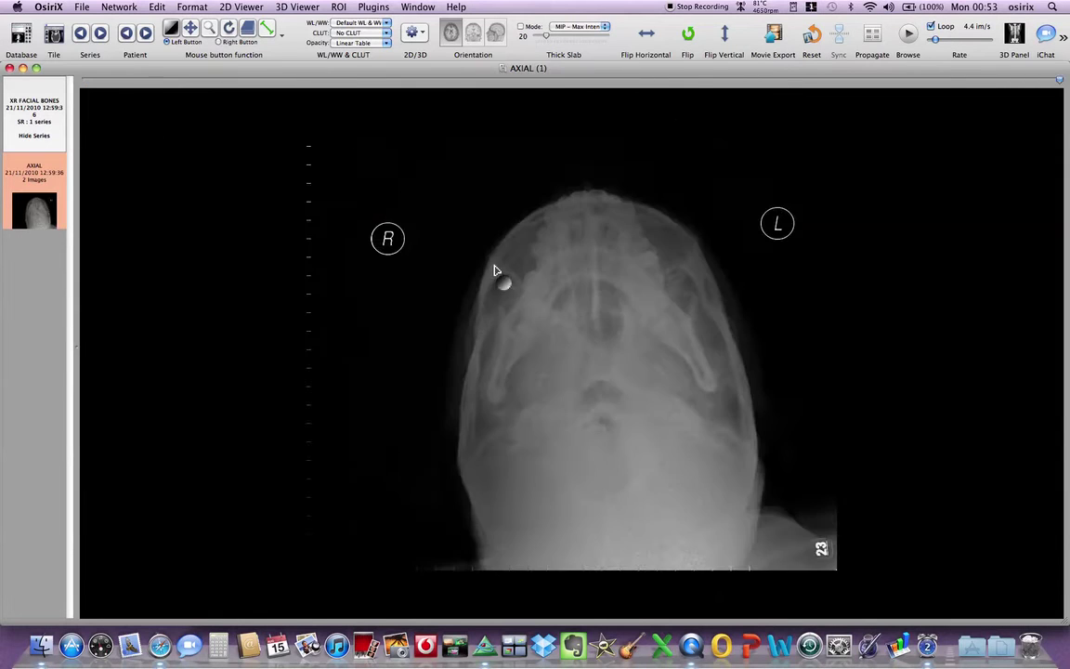
scroll(495, 271, "down", 2)
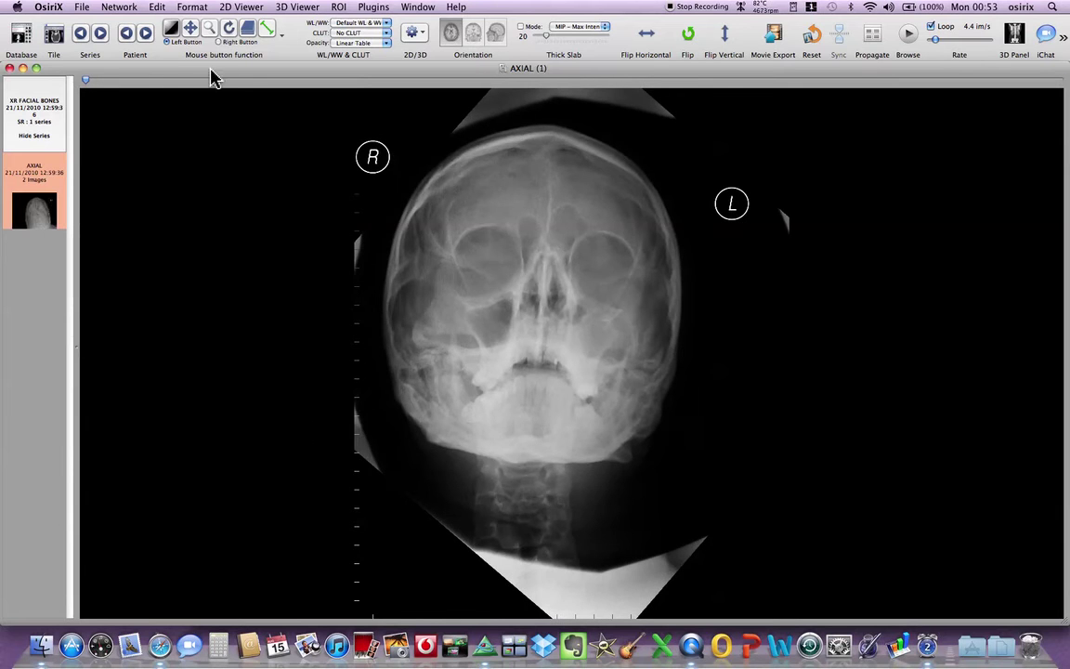
Step: Darken the facial X-ray's window level, reset it to default, and return to the database
left_click(171, 30)
left_click_drag(554, 306, 583, 262)
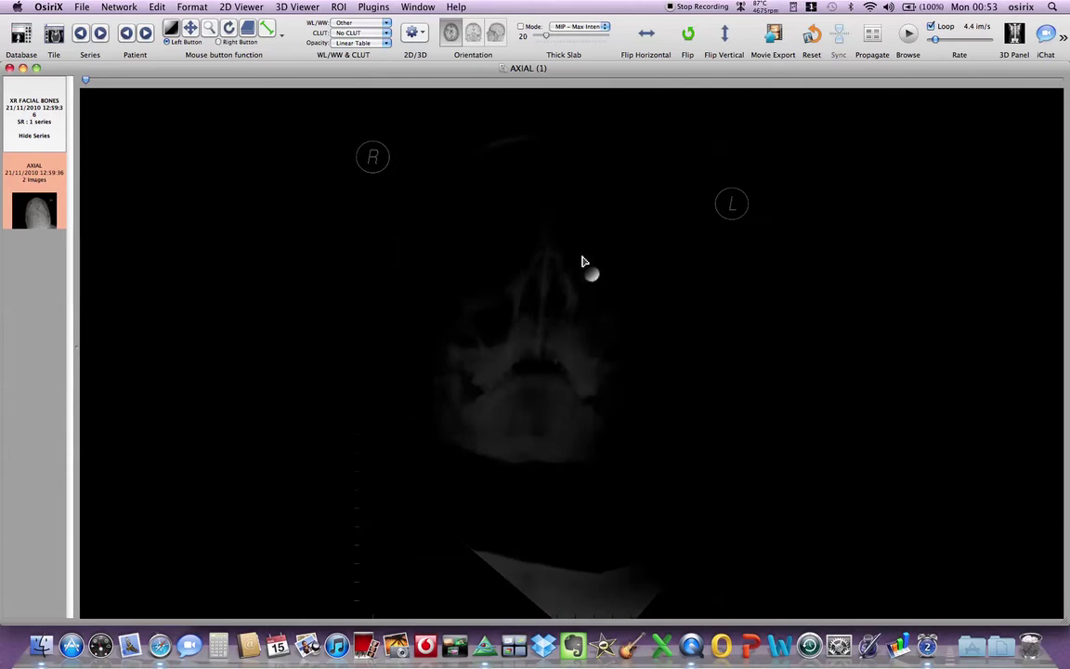
left_click(813, 37)
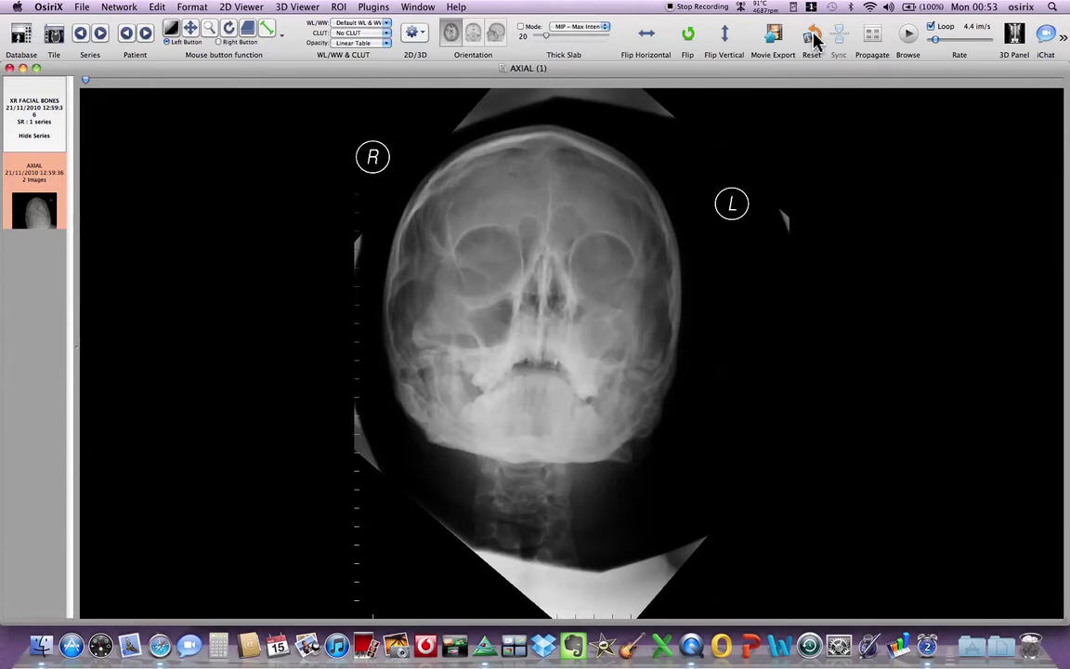
left_click(13, 56)
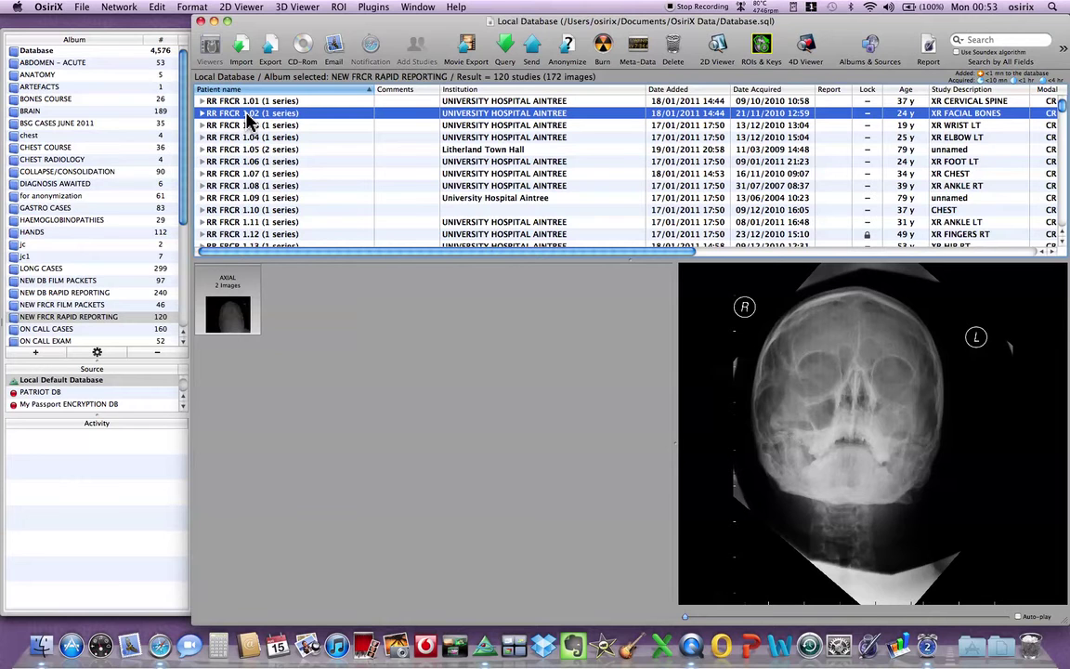
Step: Show the NEW FRCR FILM PACKETS album's 46 studies, previewing FRCR LONG CASE 1.1
left_click(84, 306)
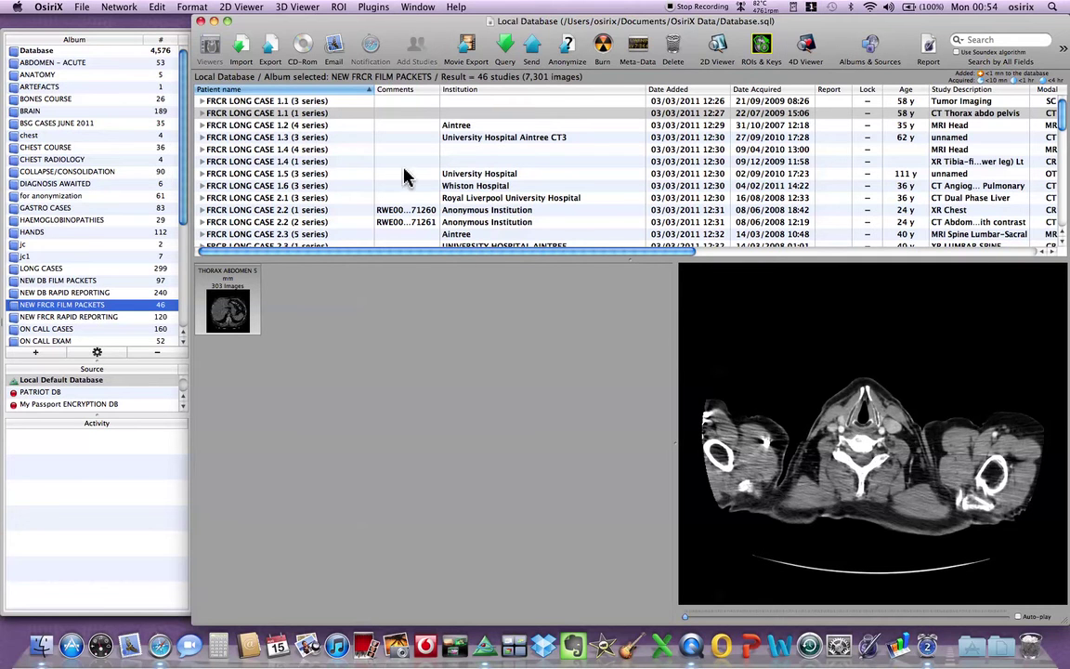
Step: Open the FRCR LONG CASE 1.1 thorax abdomen CT and page through slices to heart level
double_click(337, 117)
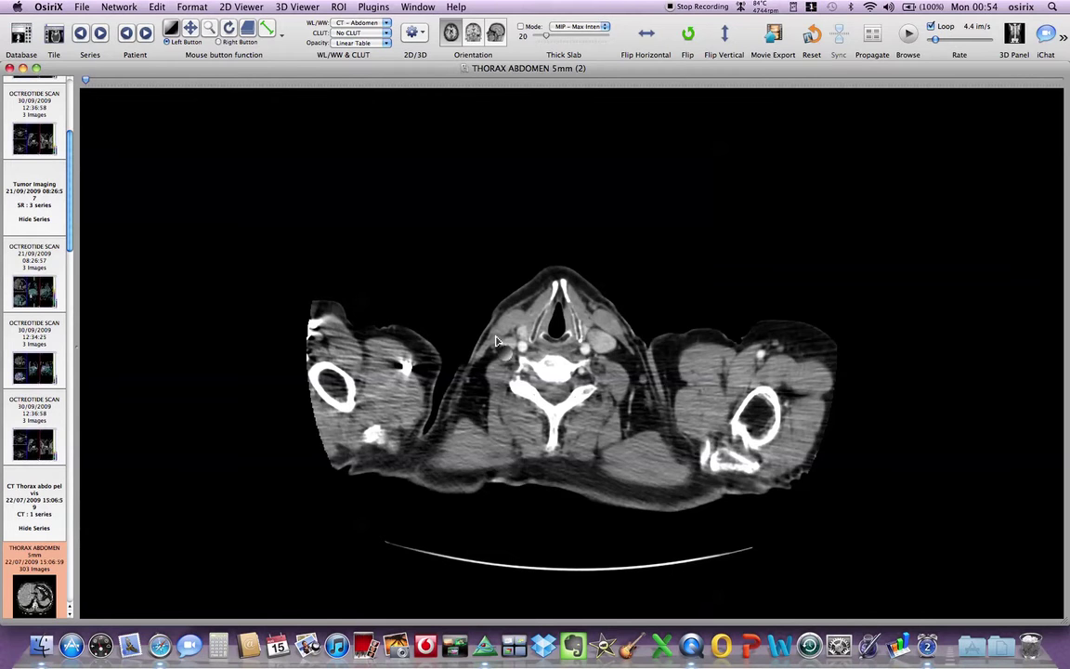
scroll(495, 342, "down", 10)
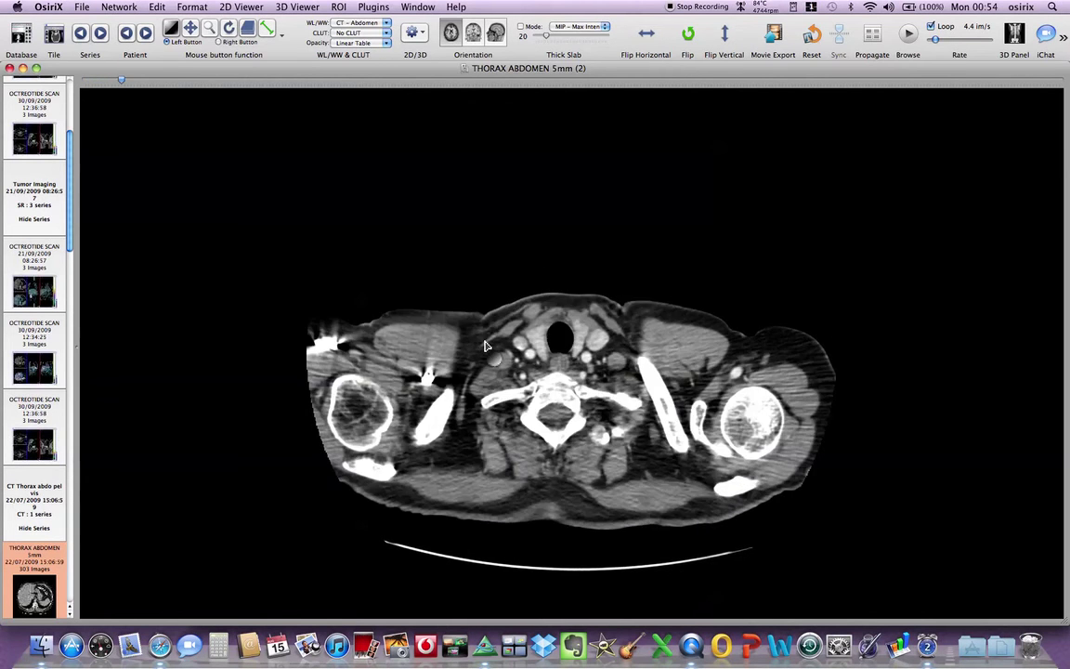
scroll(484, 349, "down", 20)
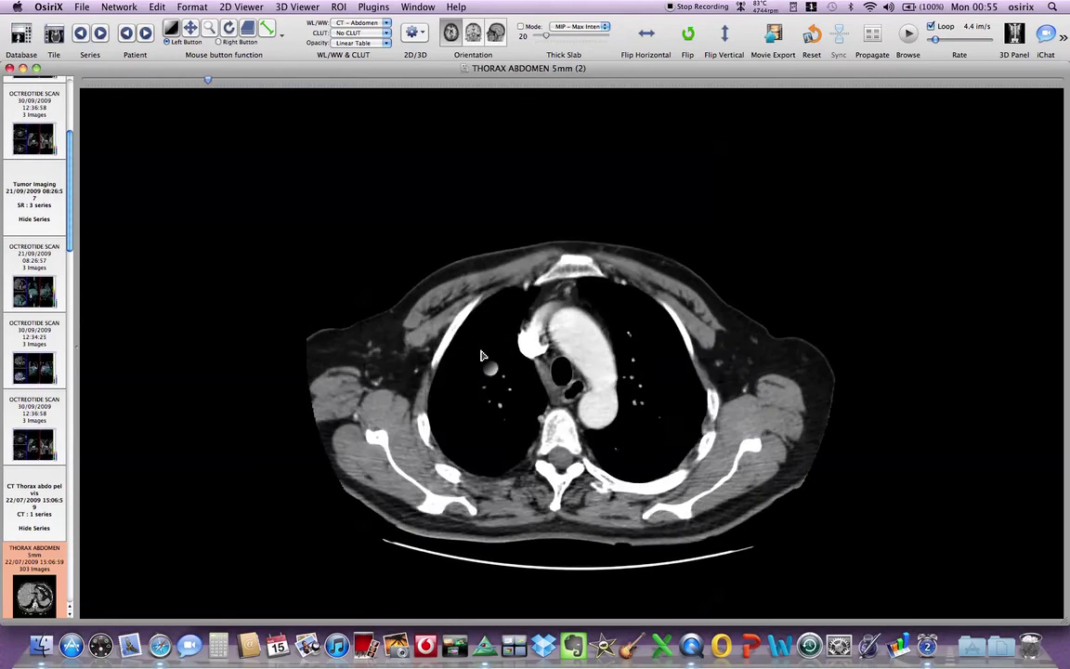
scroll(482, 355, "up", 3)
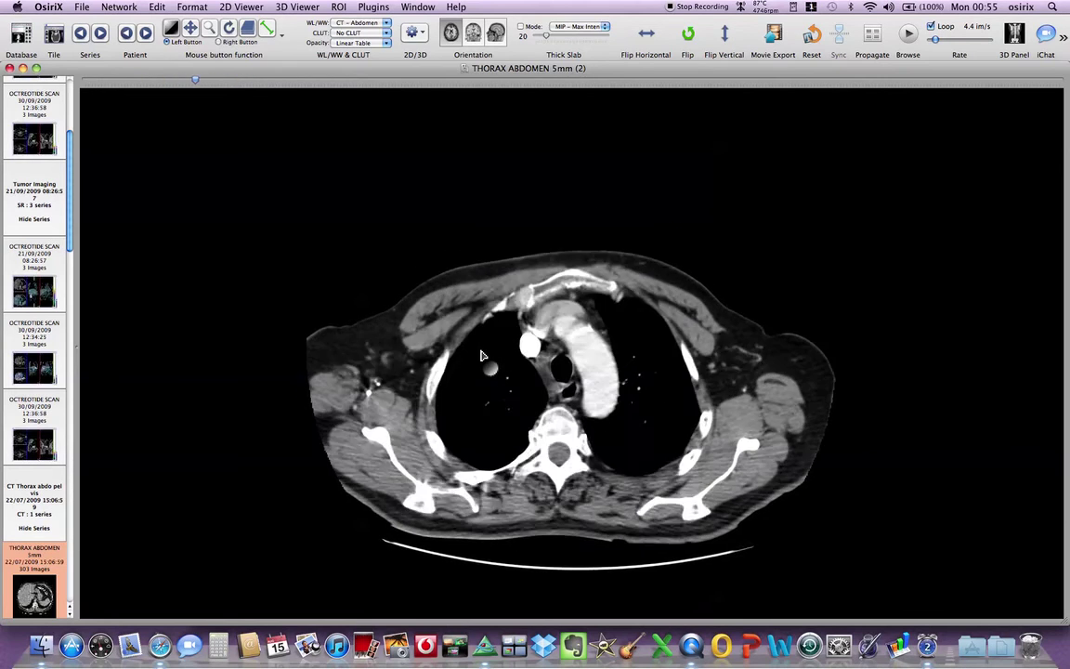
scroll(482, 356, "down", 20)
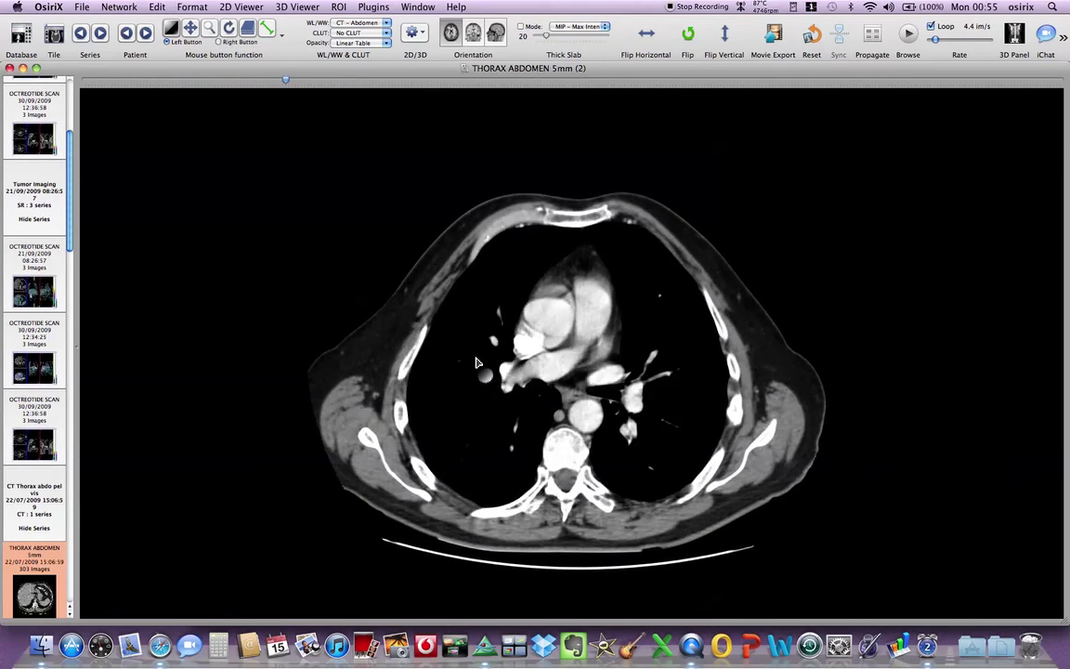
scroll(477, 362, "down", 3)
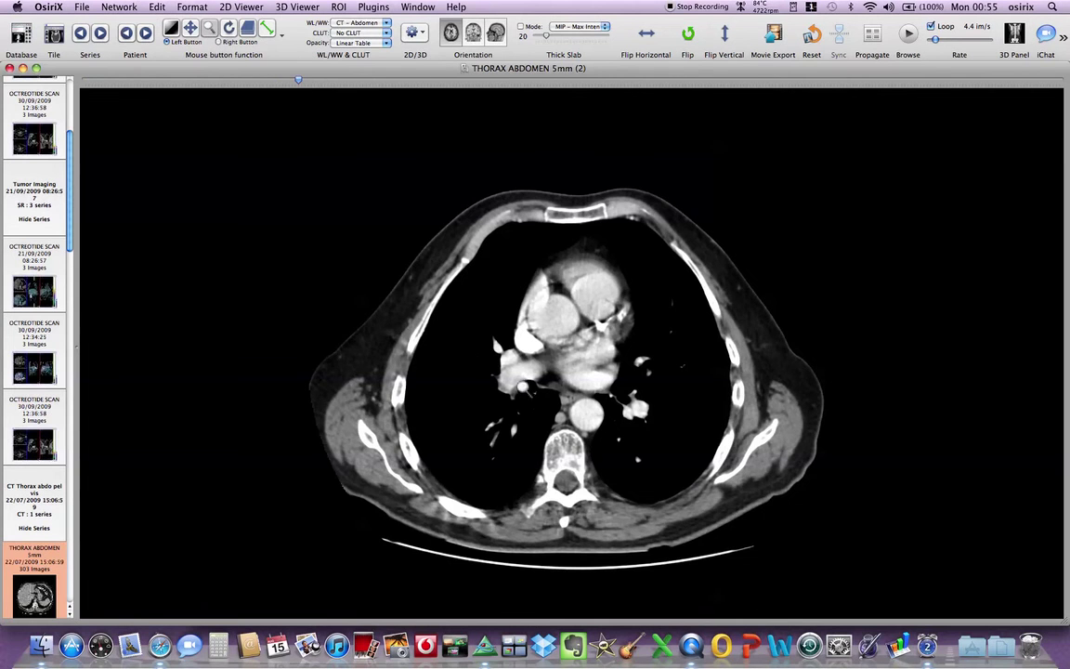
scroll(570, 346, "up", 5)
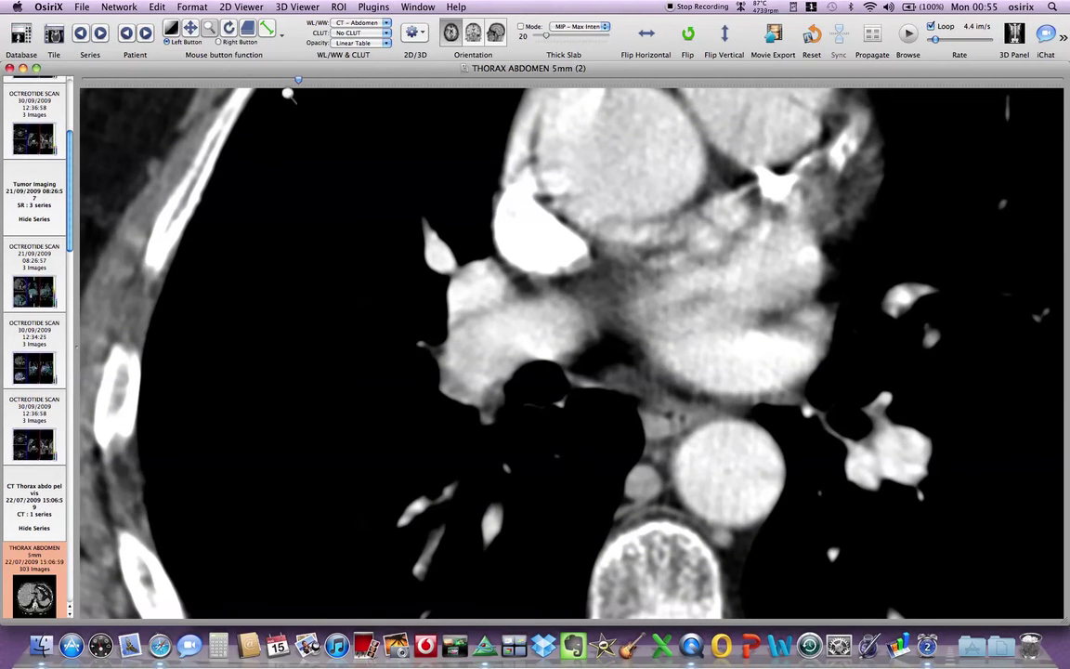
Step: Rotate the CT slice roughly upside down, then reset it to the default full view
left_click(228, 31)
left_click_drag(390, 143, 419, 208)
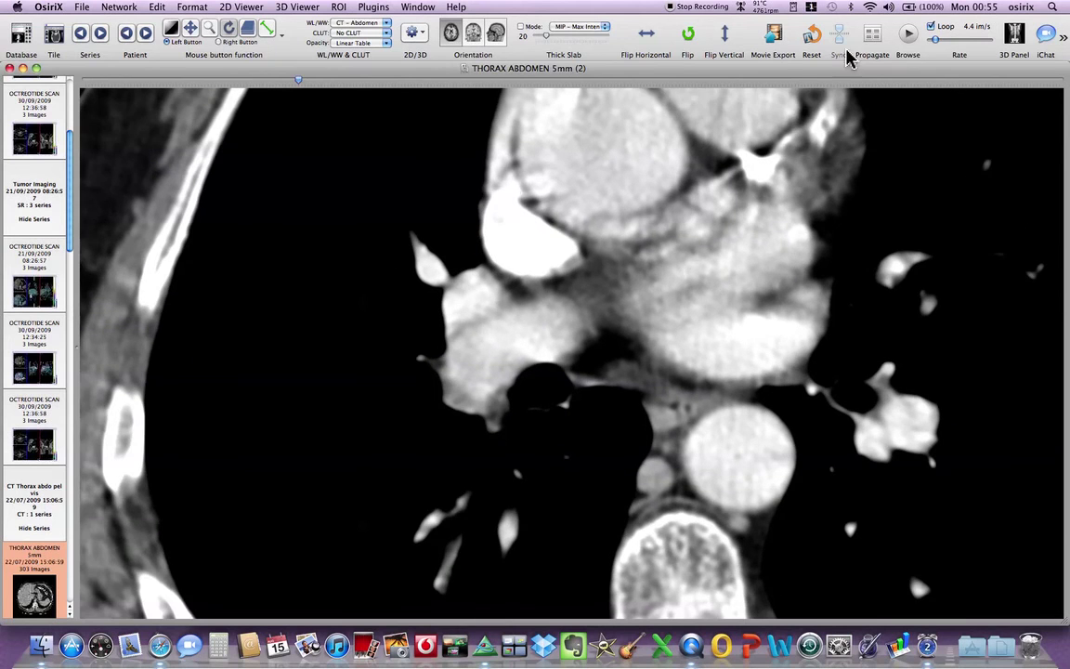
left_click(813, 35)
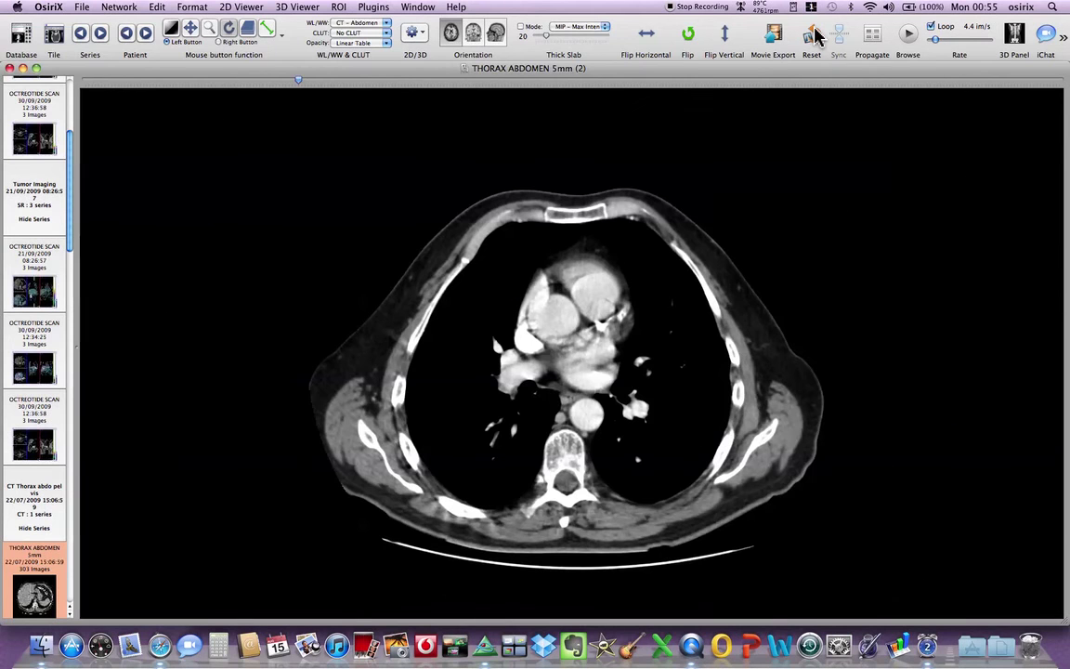
Step: Try the CT - Bone preset, then set the chest CT to the CT - Pulmonary lung window
left_click(387, 25)
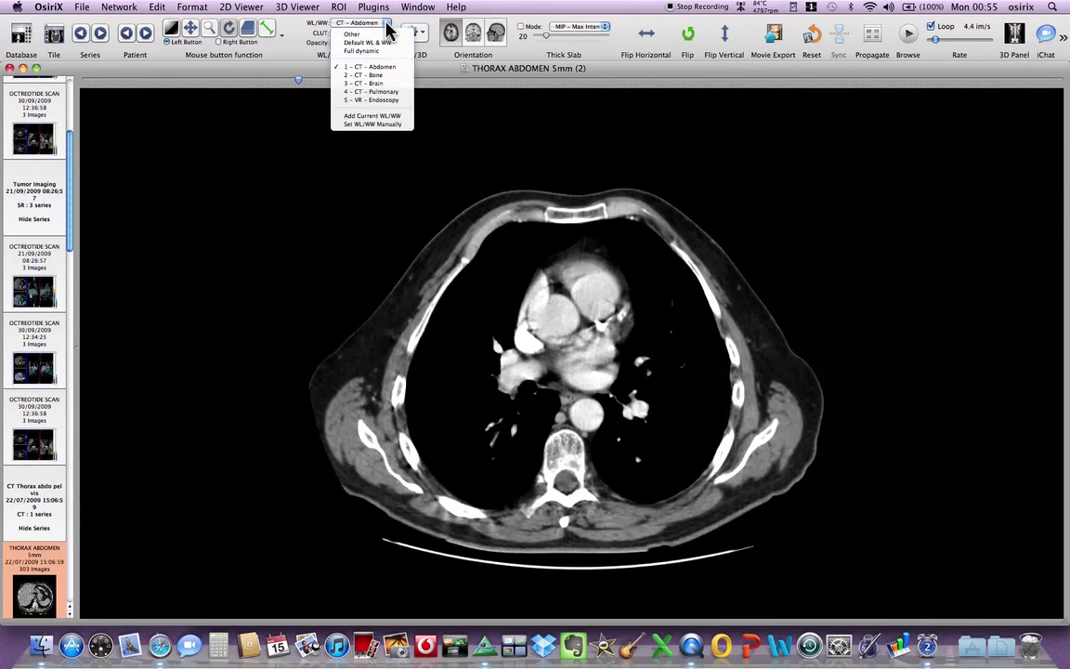
left_click(387, 76)
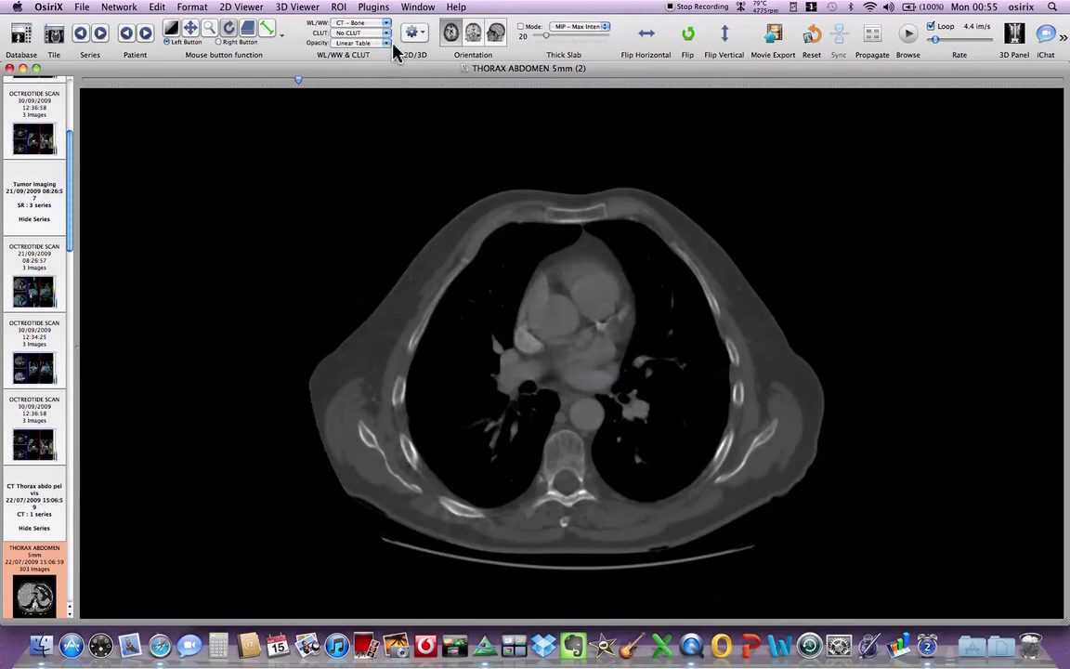
left_click(389, 25)
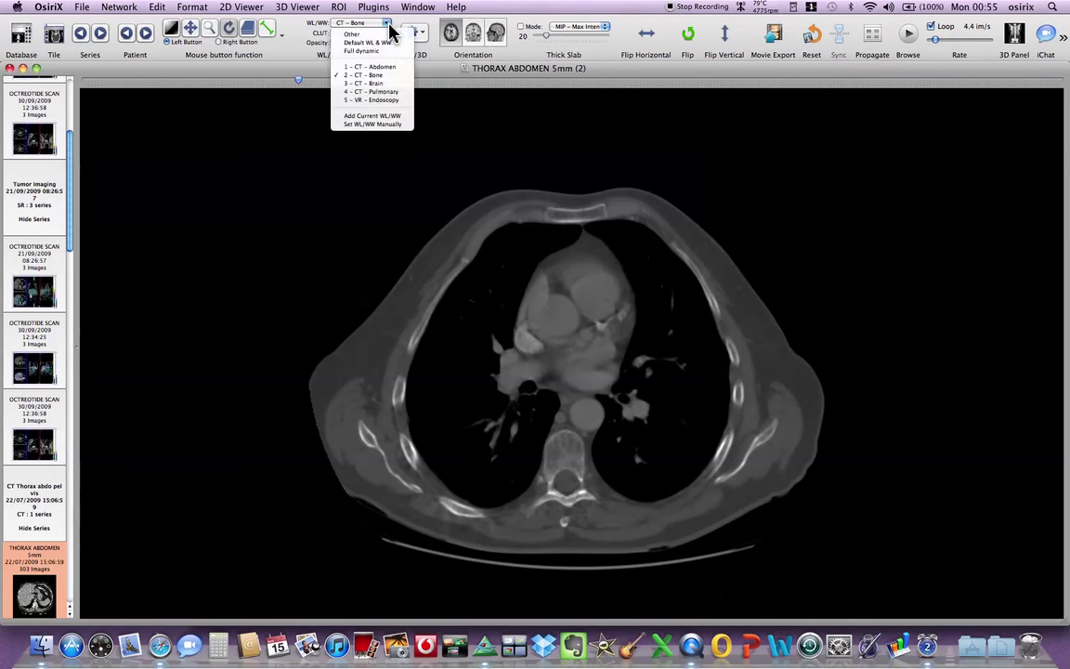
left_click(390, 91)
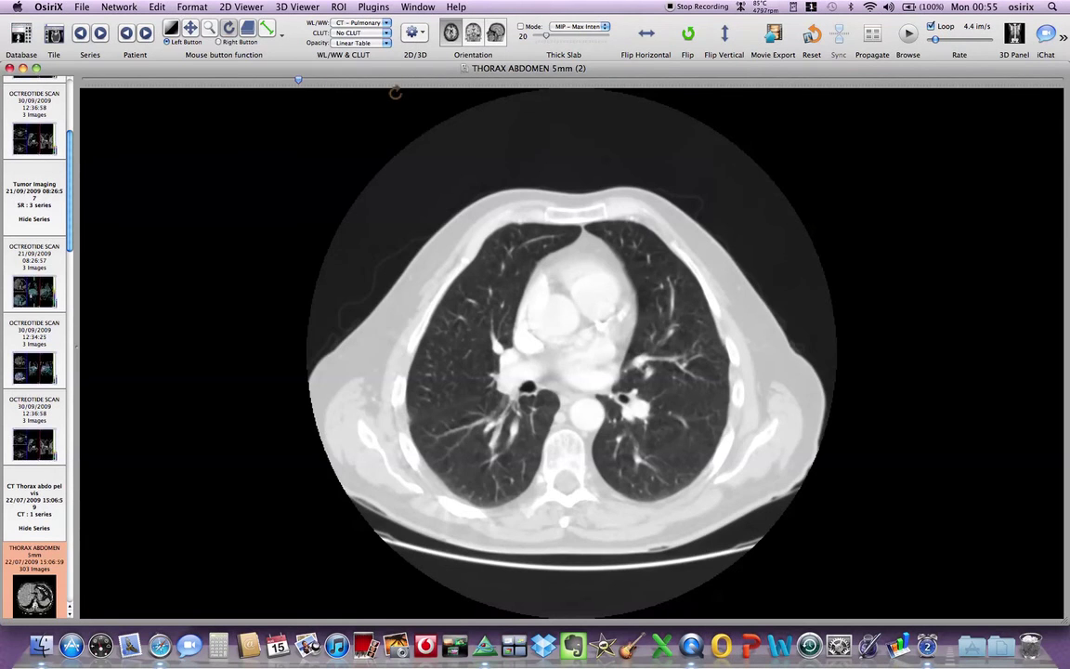
Step: Close the chest CT and open FRCR LONG CASE 1.2's ST NECK CT2 CLEAR ON series
left_click(9, 70)
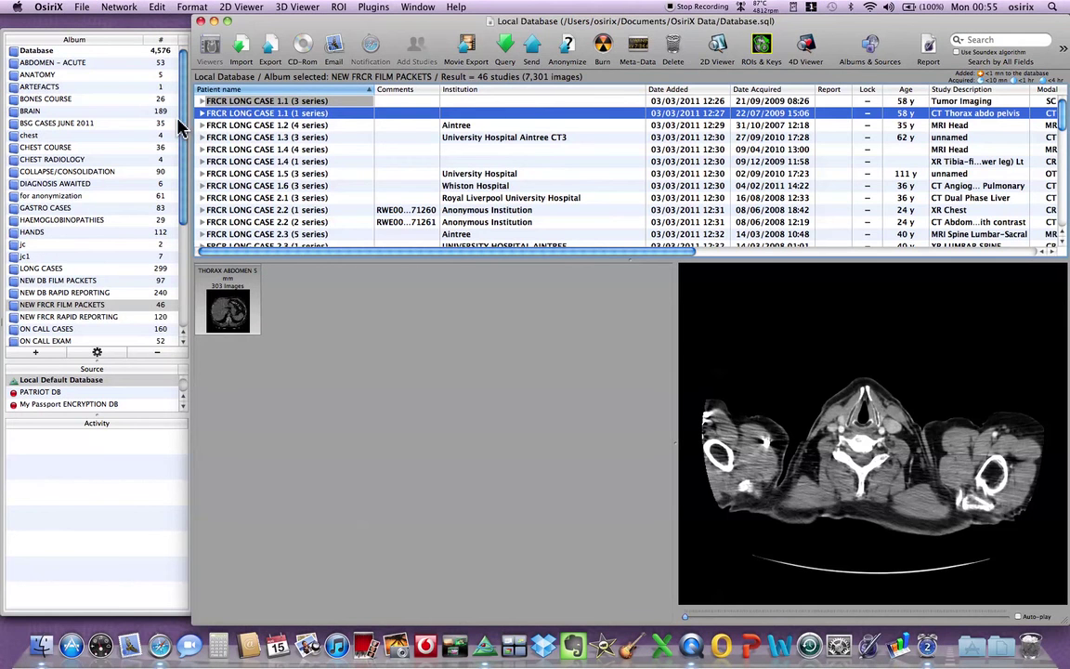
left_click(258, 126)
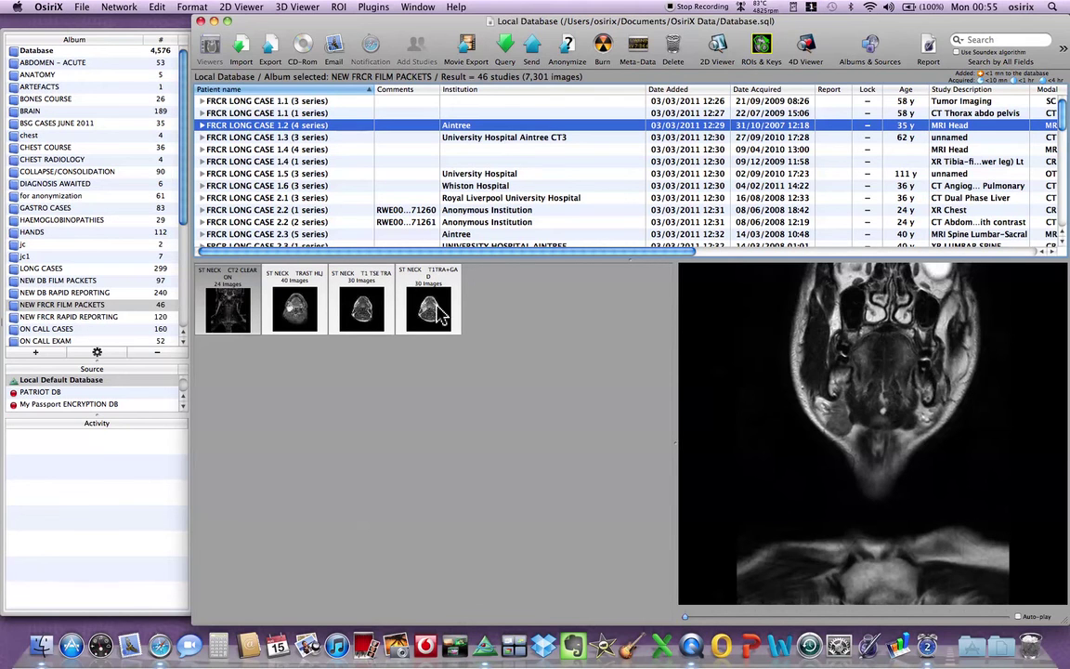
left_click(400, 126)
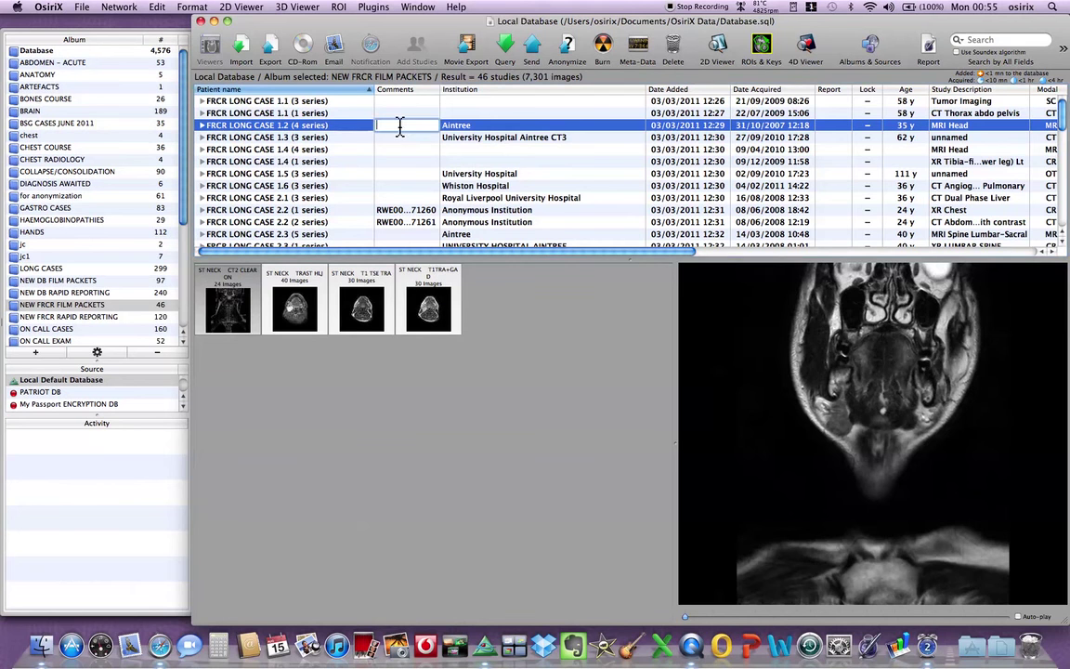
double_click(509, 128)
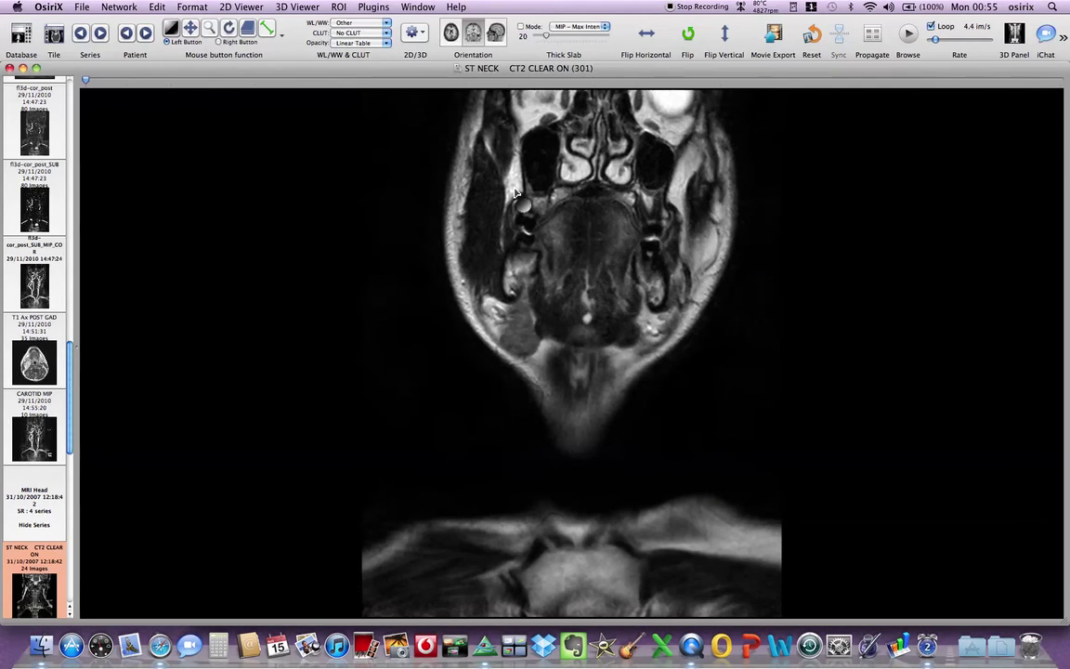
Step: Scroll through the neck MRI slices, reset its view, and close the viewer
scroll(516, 192, "down", 6)
scroll(516, 193, "down", 11)
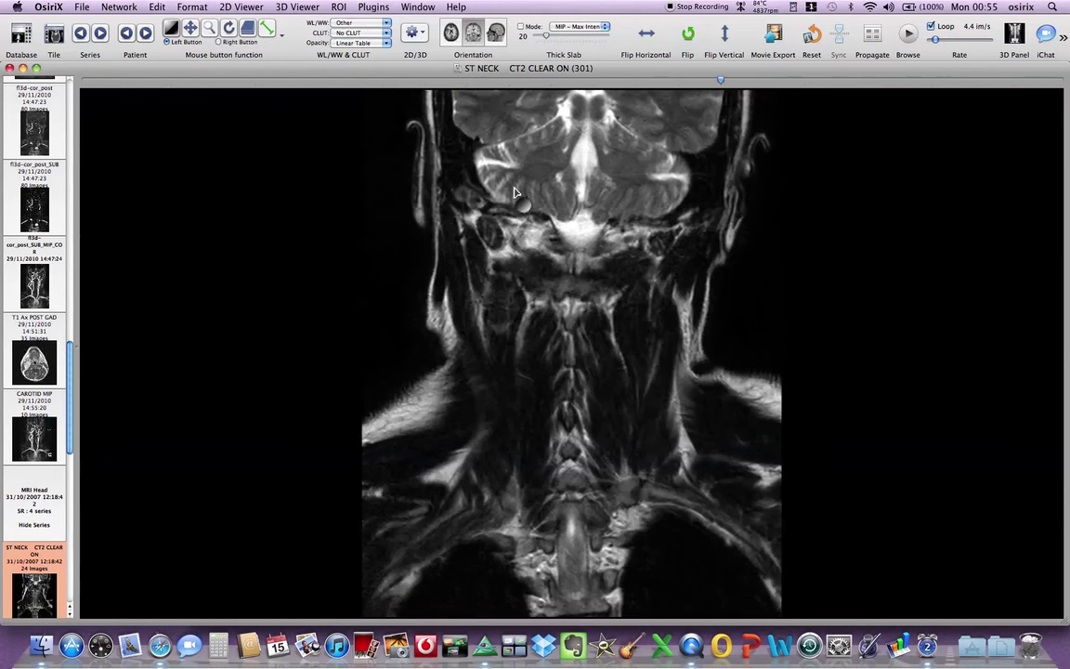
scroll(515, 192, "up", 8)
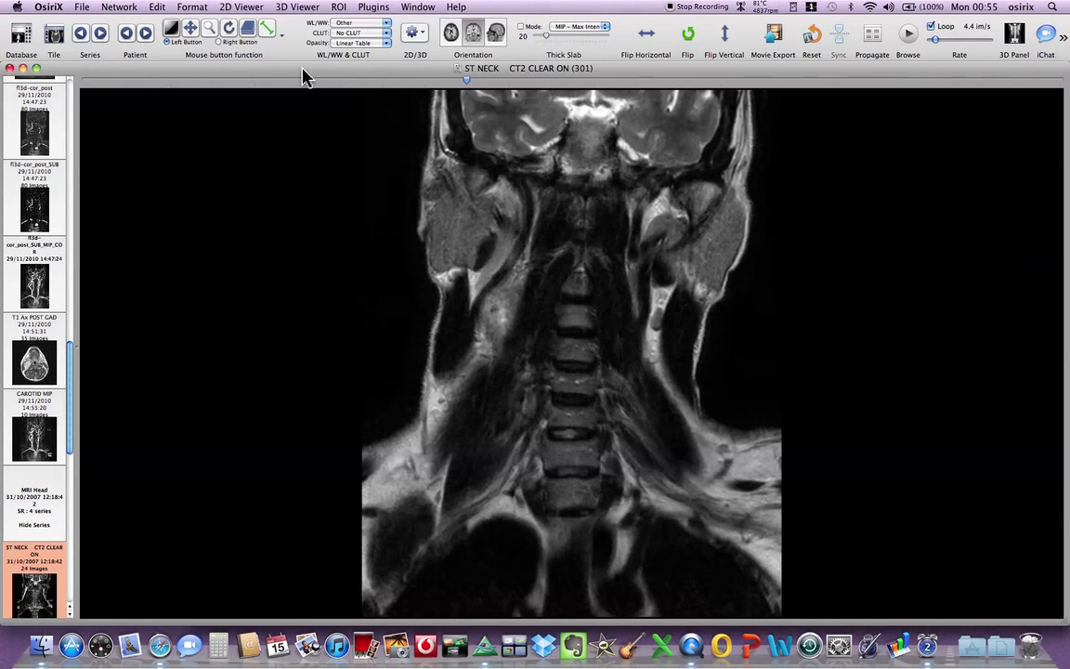
scroll(398, 198, "up", 5)
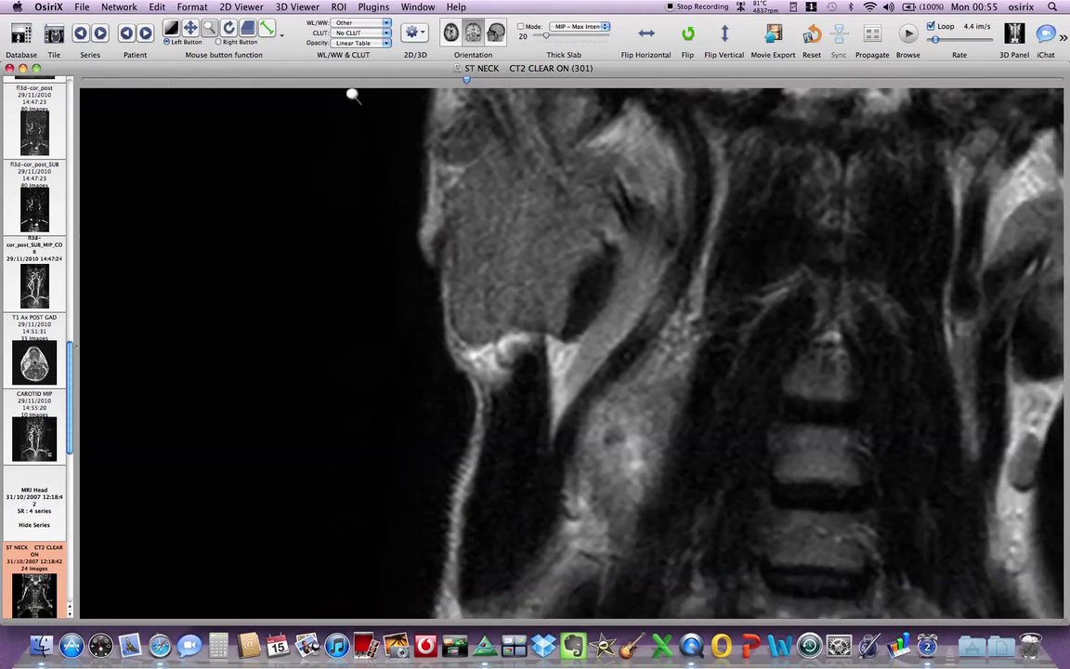
left_click(812, 35)
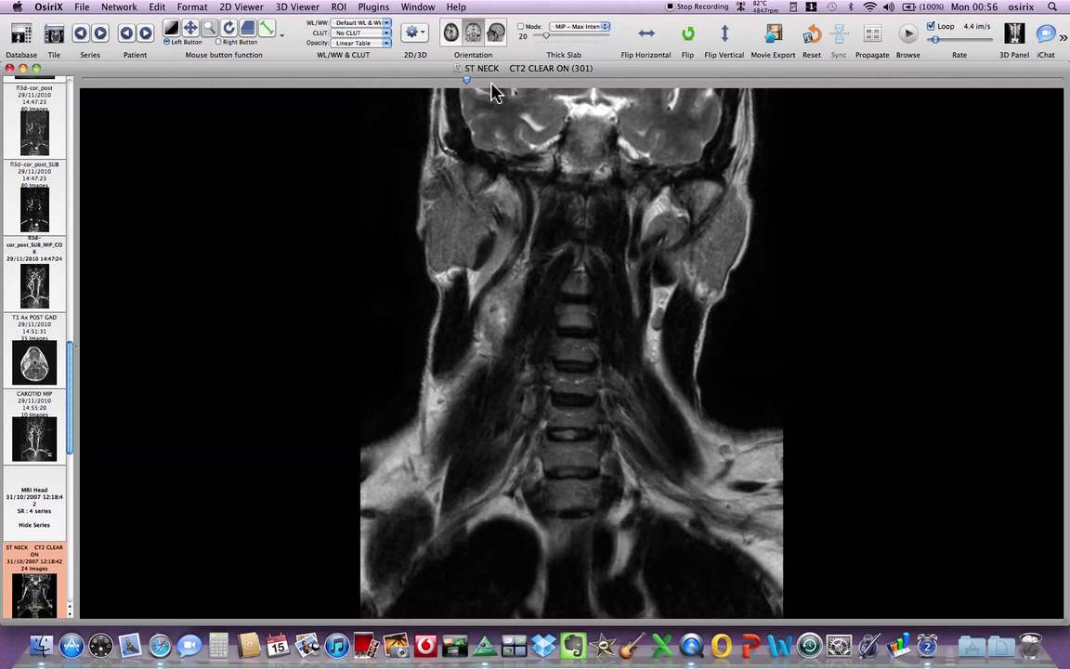
scroll(506, 418, "up", 10)
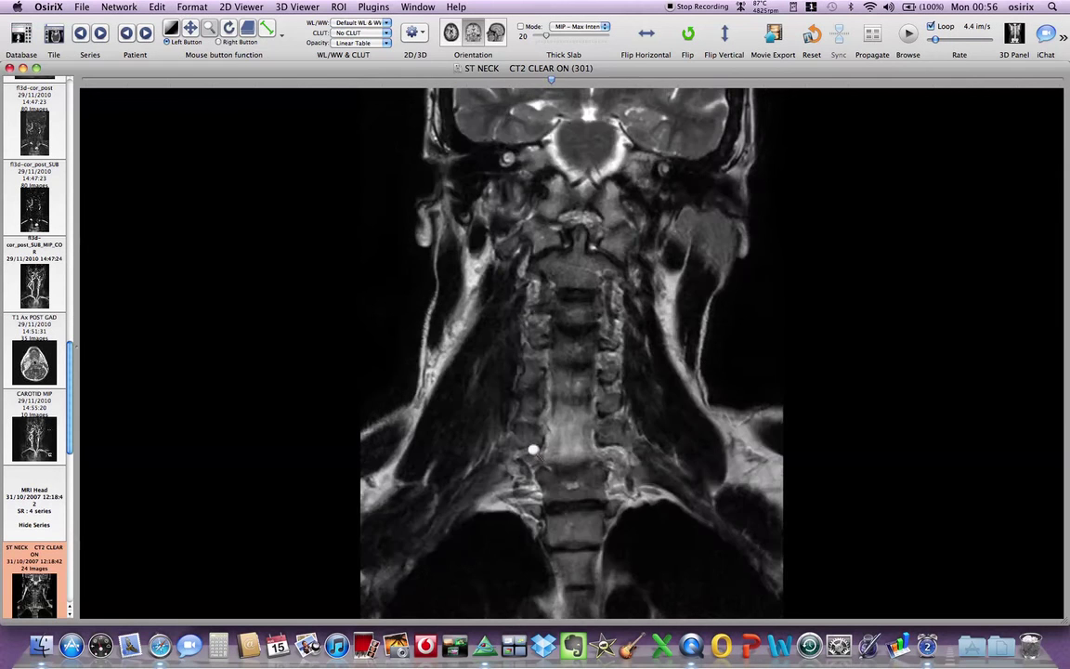
scroll(534, 450, "up", 5)
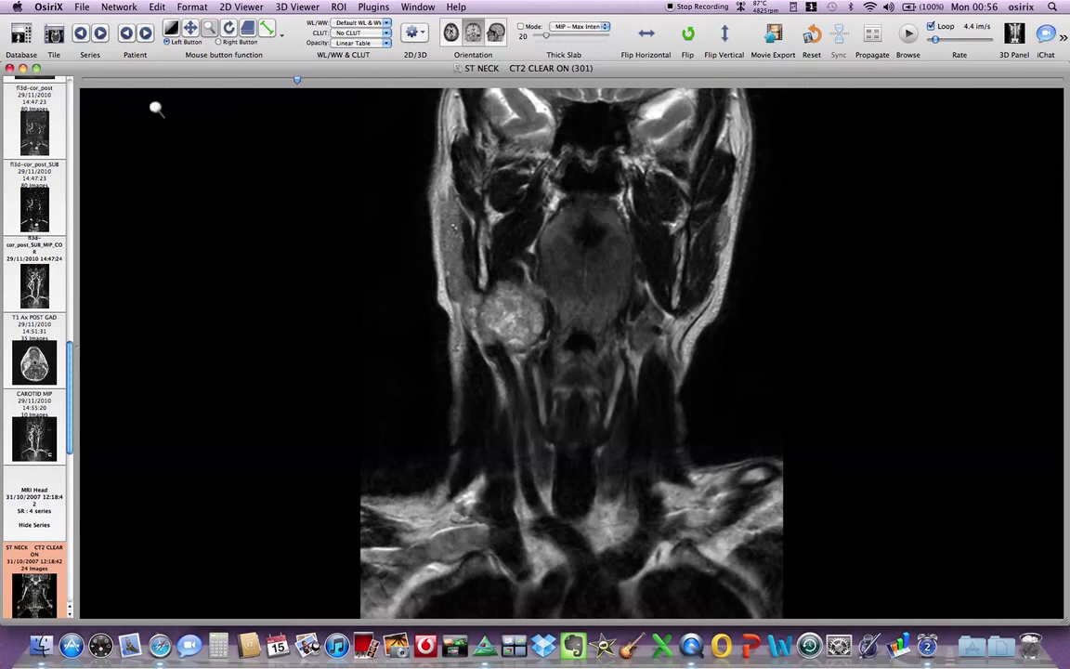
left_click(9, 69)
scroll(316, 199, "down", 2)
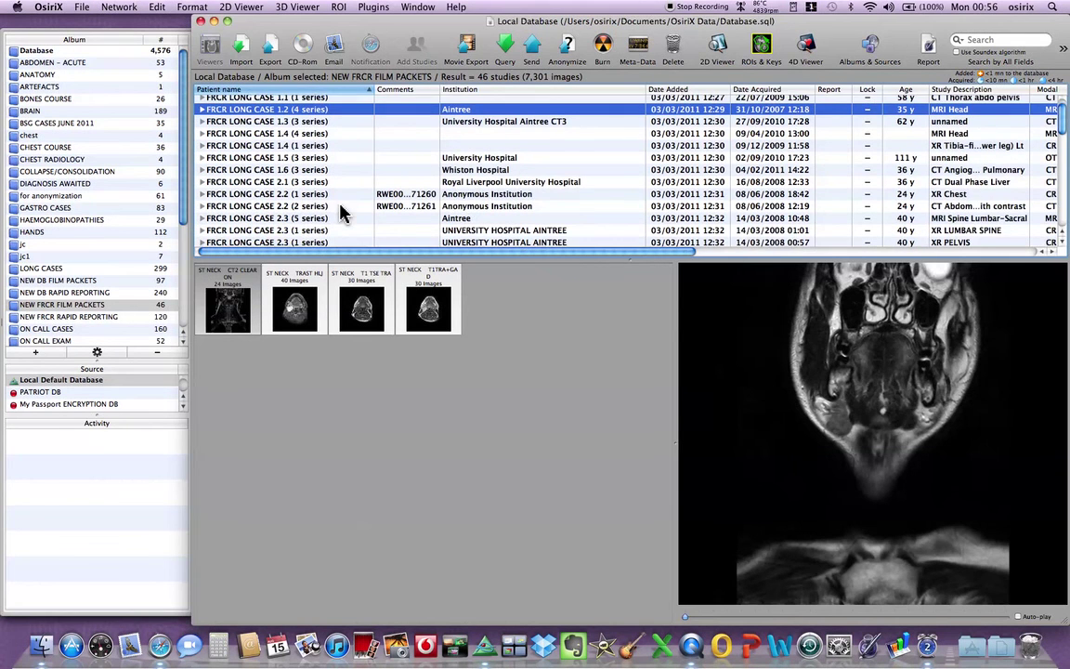
scroll(297, 195, "up", 2)
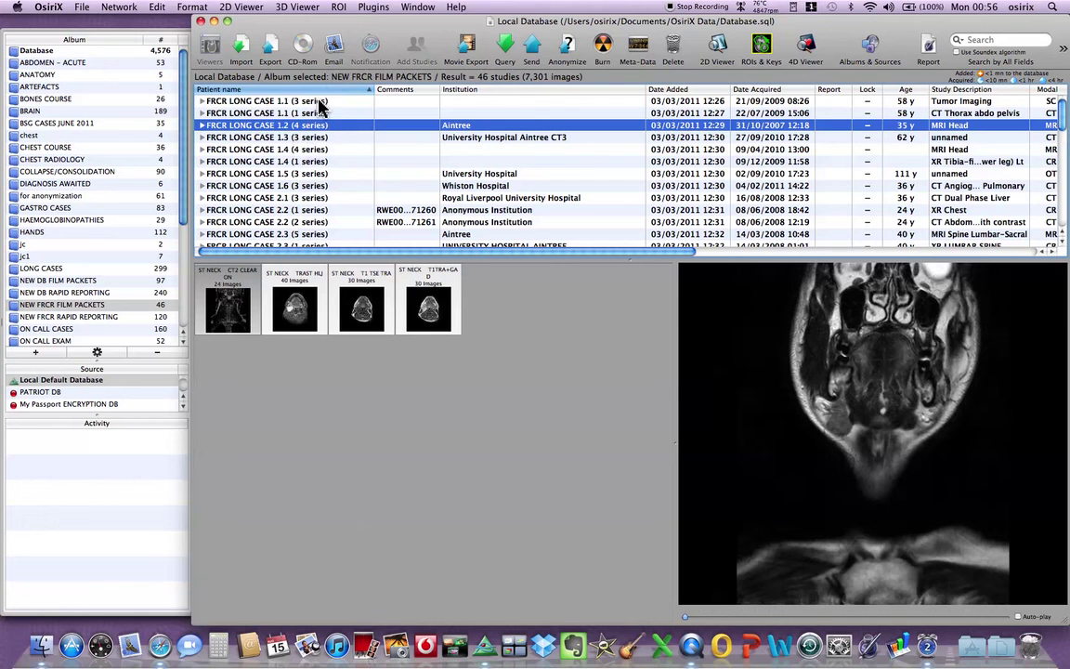
scroll(316, 115, "down", 5)
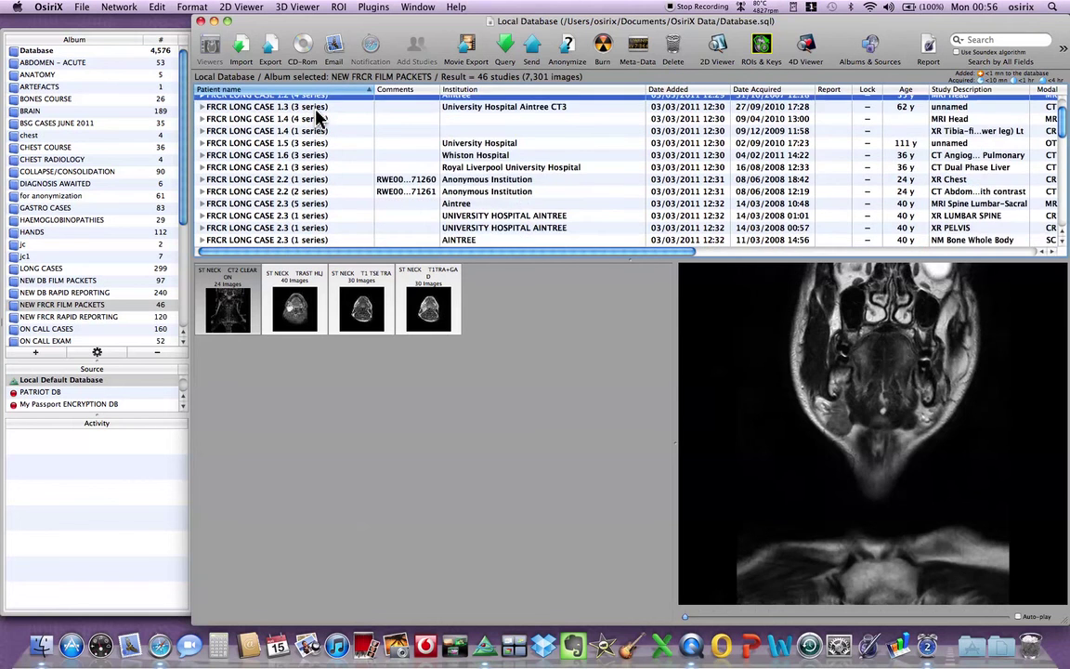
scroll(316, 115, "down", 3)
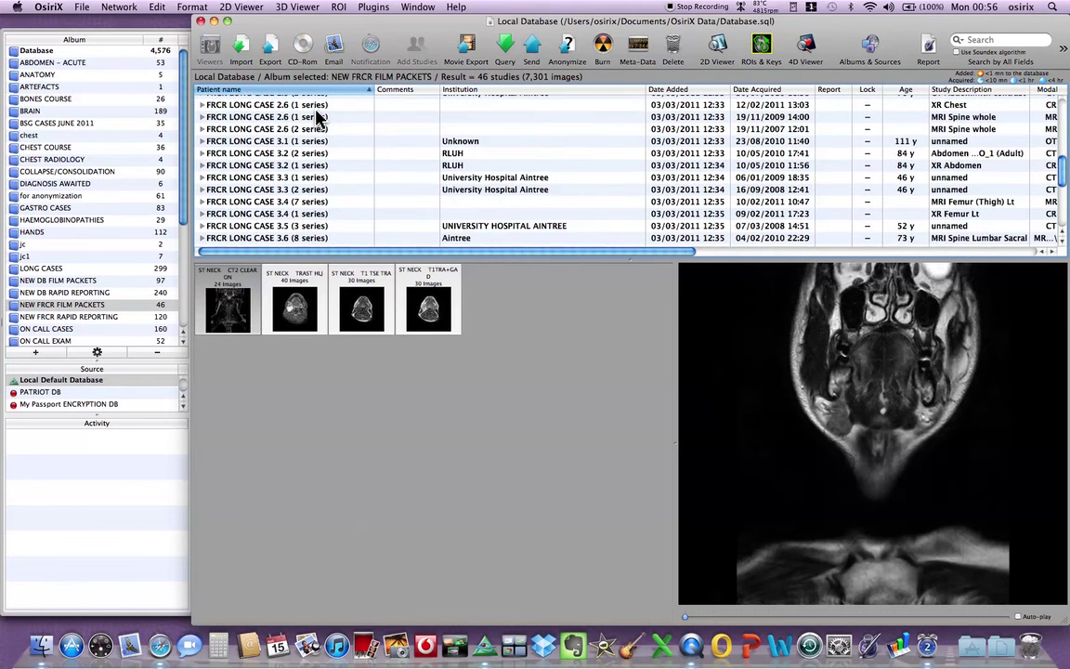
scroll(316, 115, "up", 5)
scroll(315, 115, "up", 3)
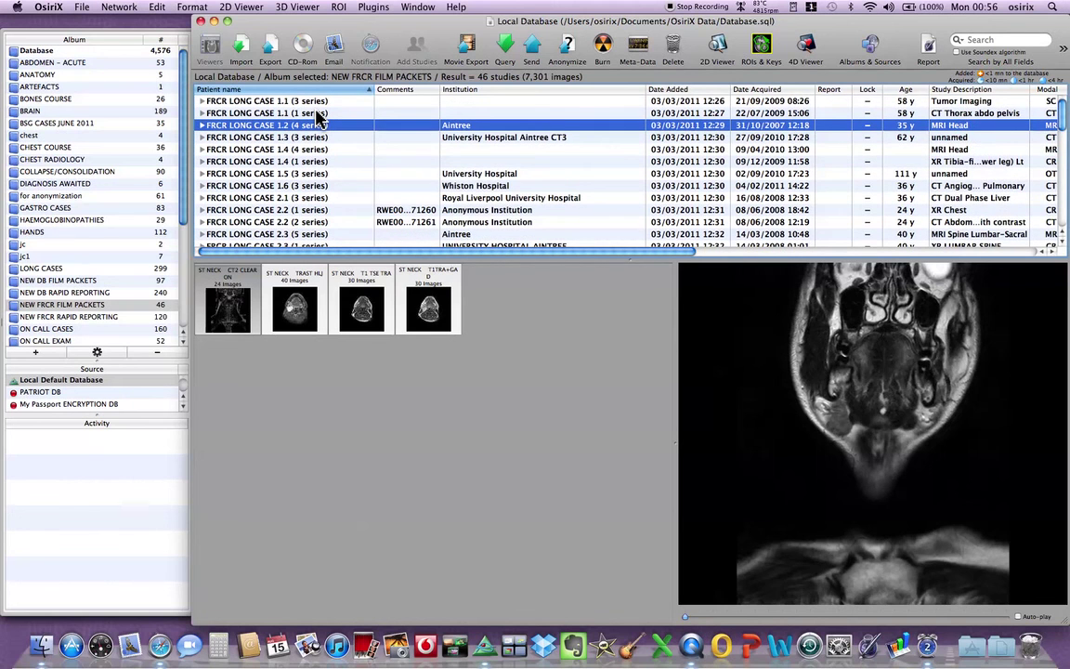